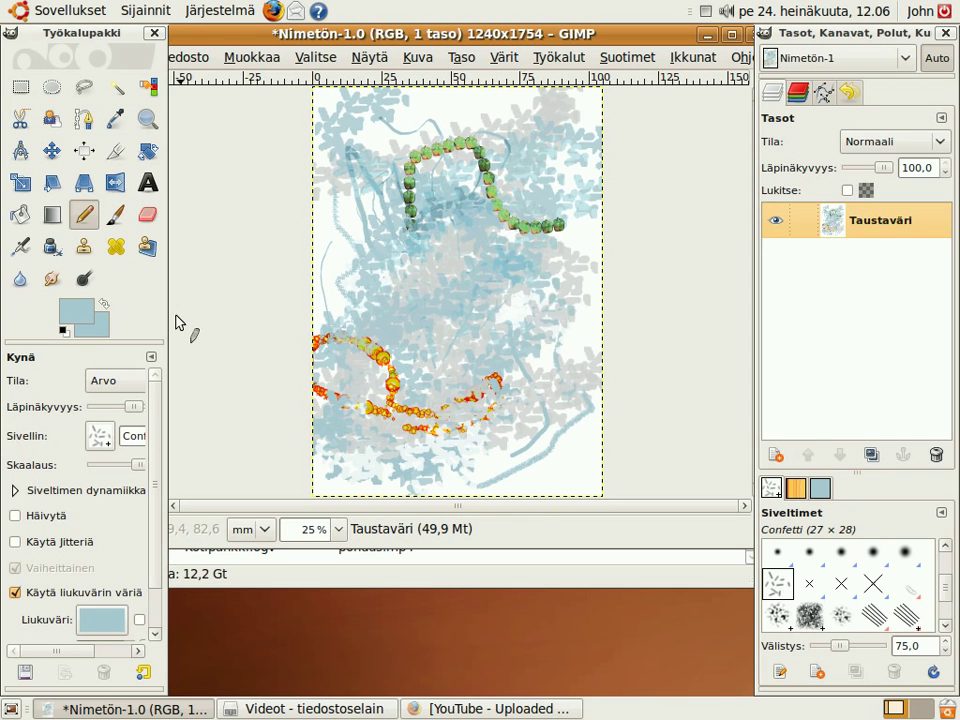
Start Save As for the drawing with the Kuvat folder as the destination
left_click(200, 60)
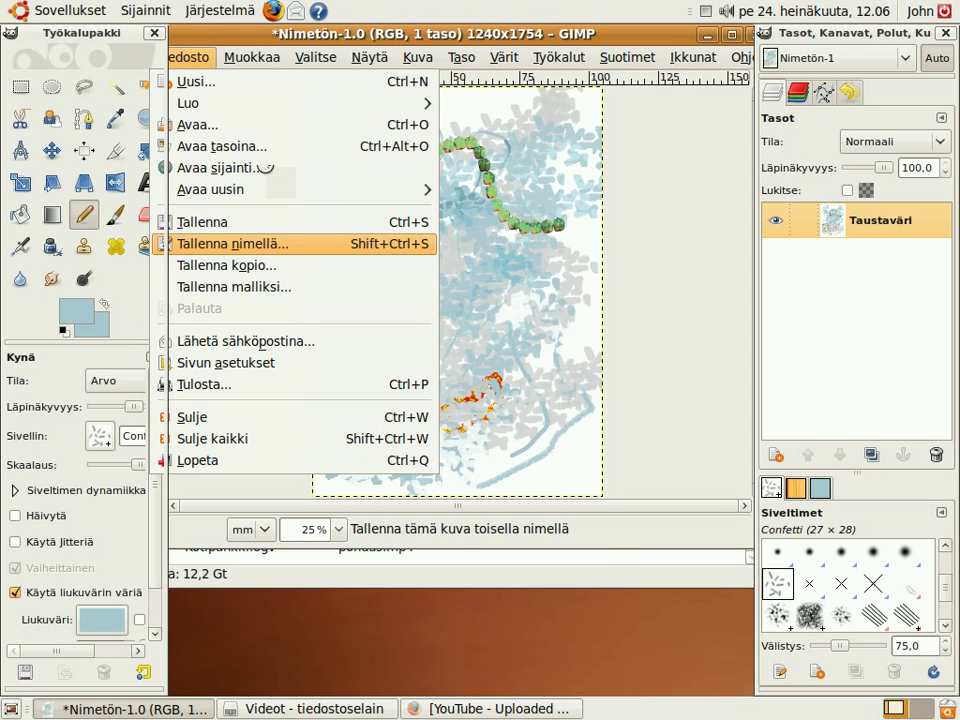
left_click(224, 246)
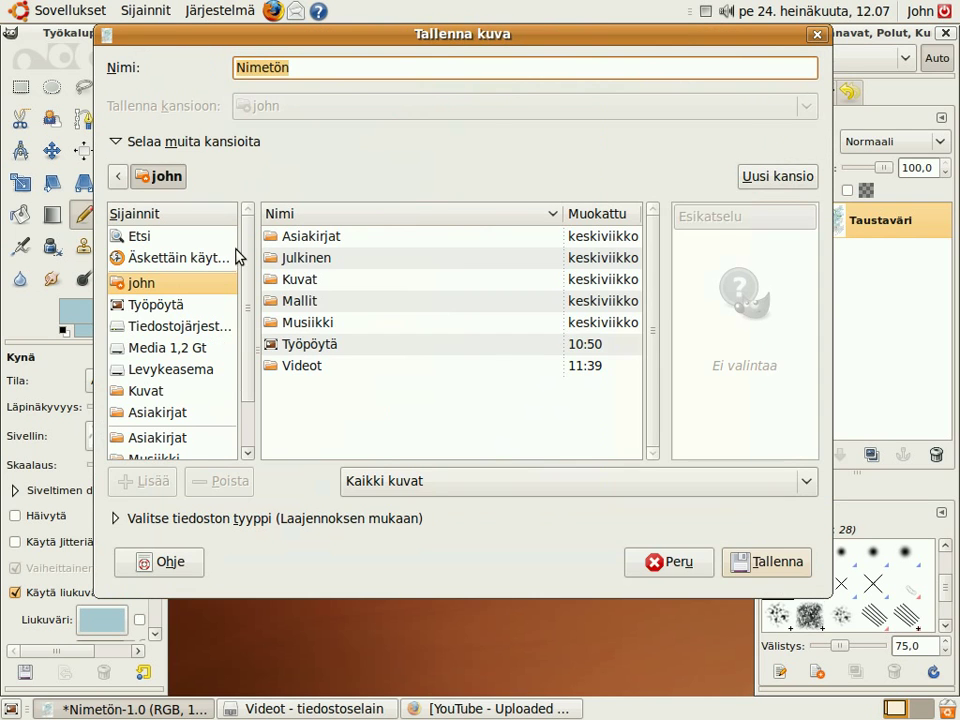
double_click(315, 281)
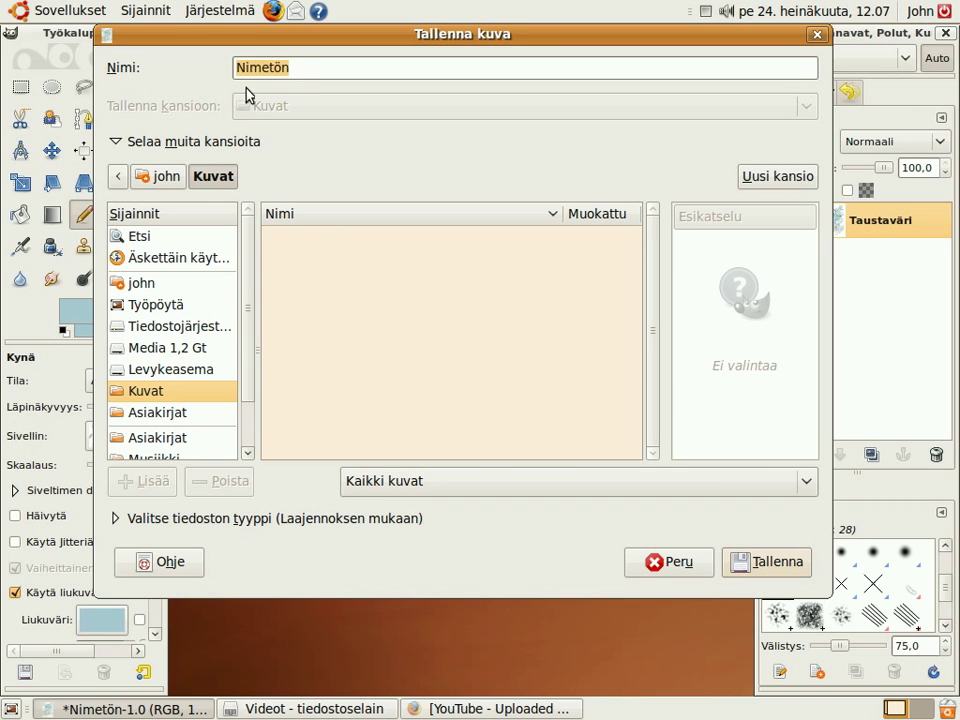
Replace the default name Nimetön with gimp_harjoitus1
left_click(304, 66)
left_click_drag(292, 66, 225, 70)
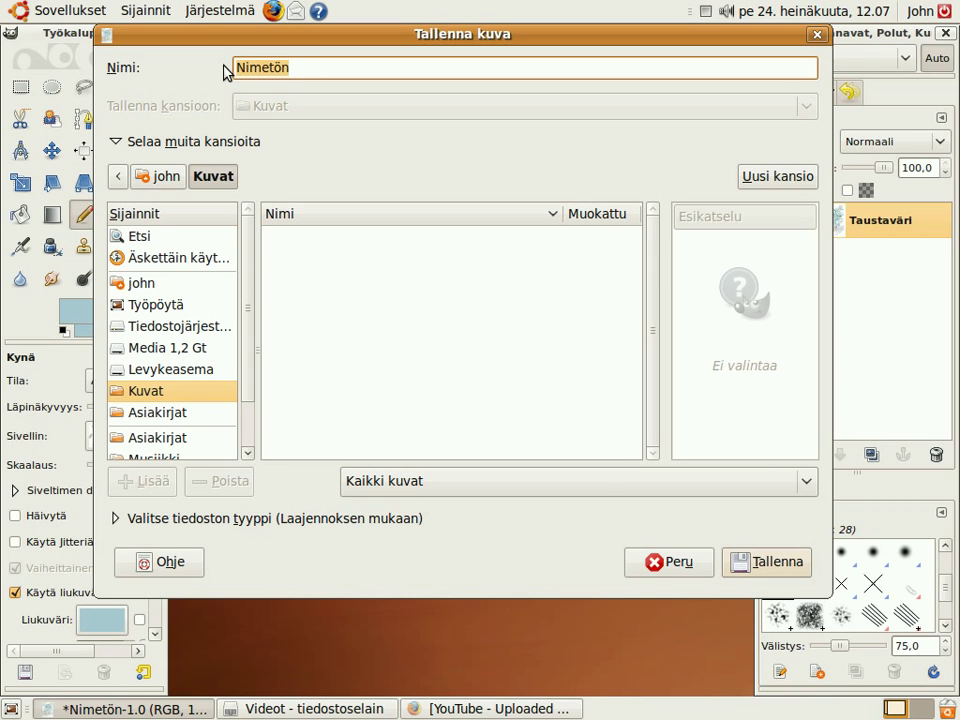
type("gimp")
type("_harjoitus")
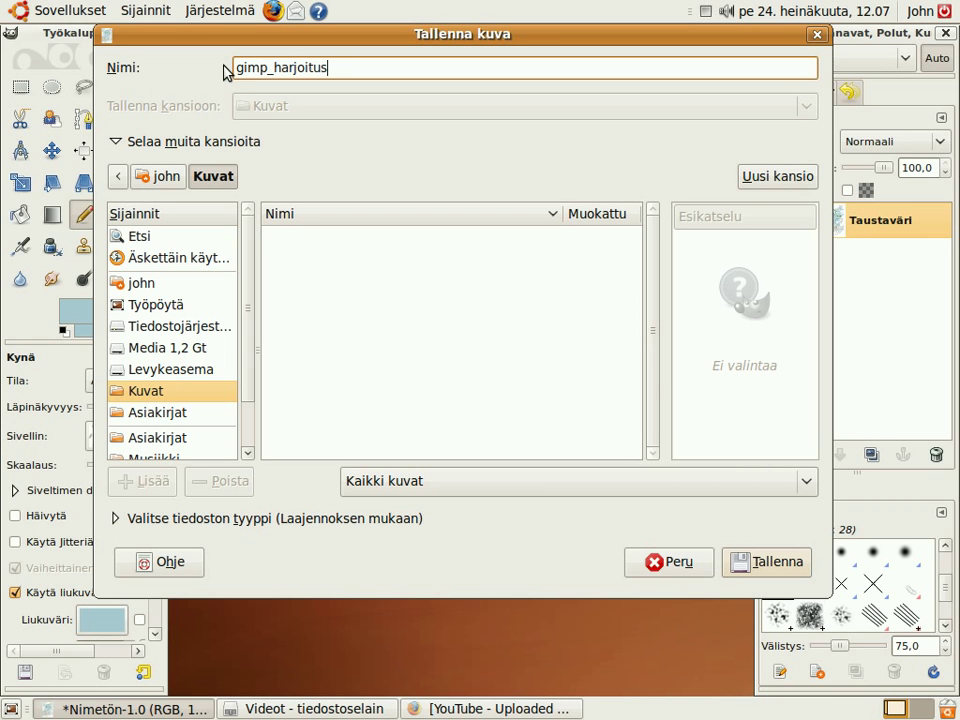
type("1")
left_click(458, 485)
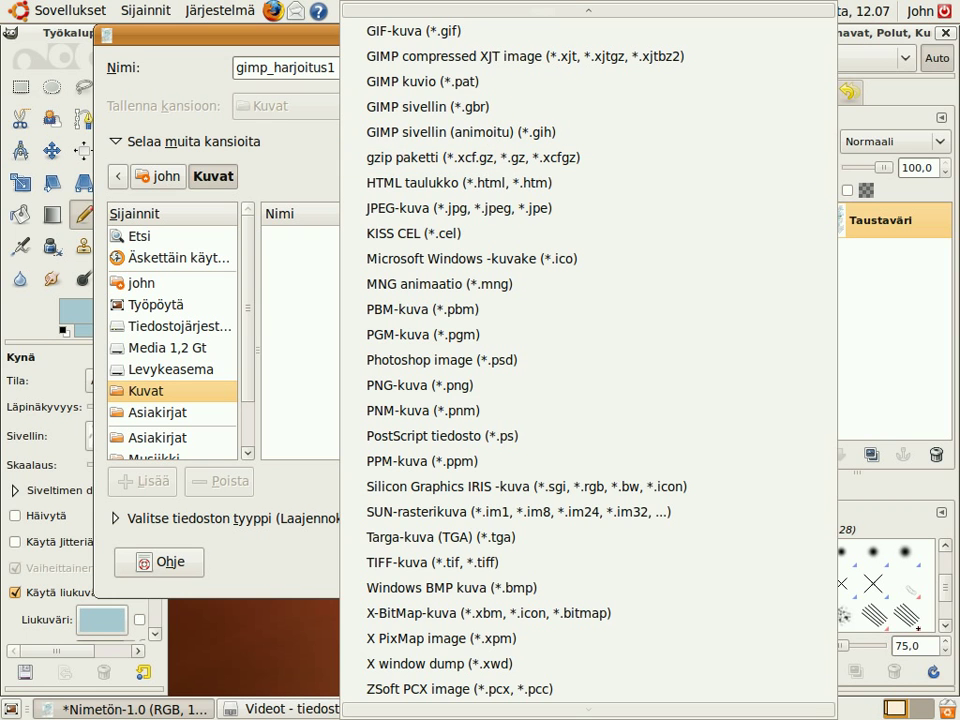
scroll(368, 412, "up", 10)
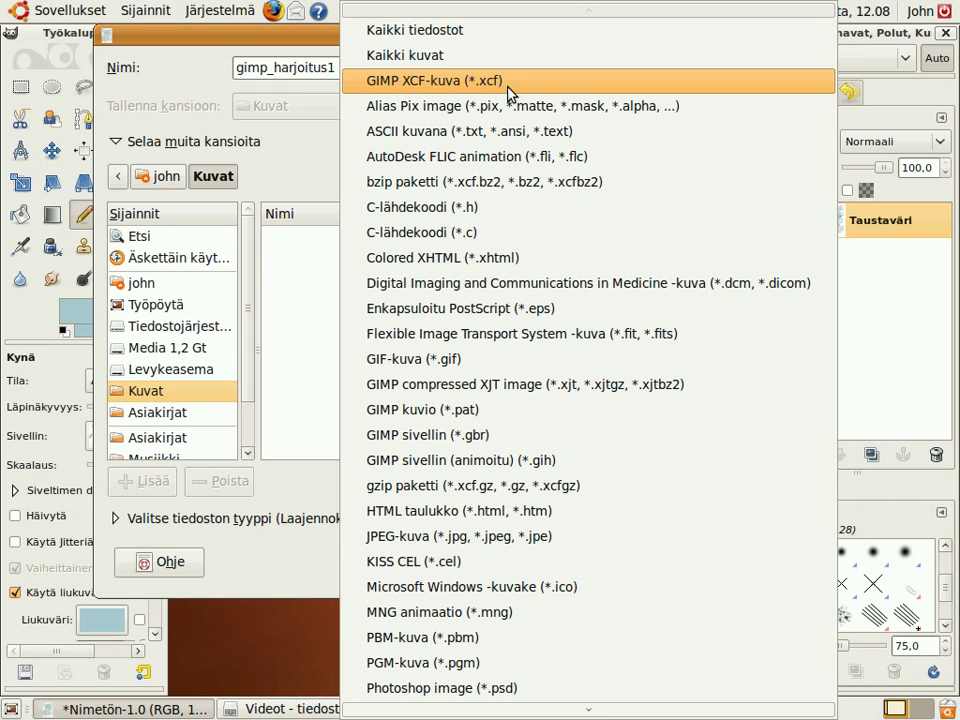
left_click(550, 540)
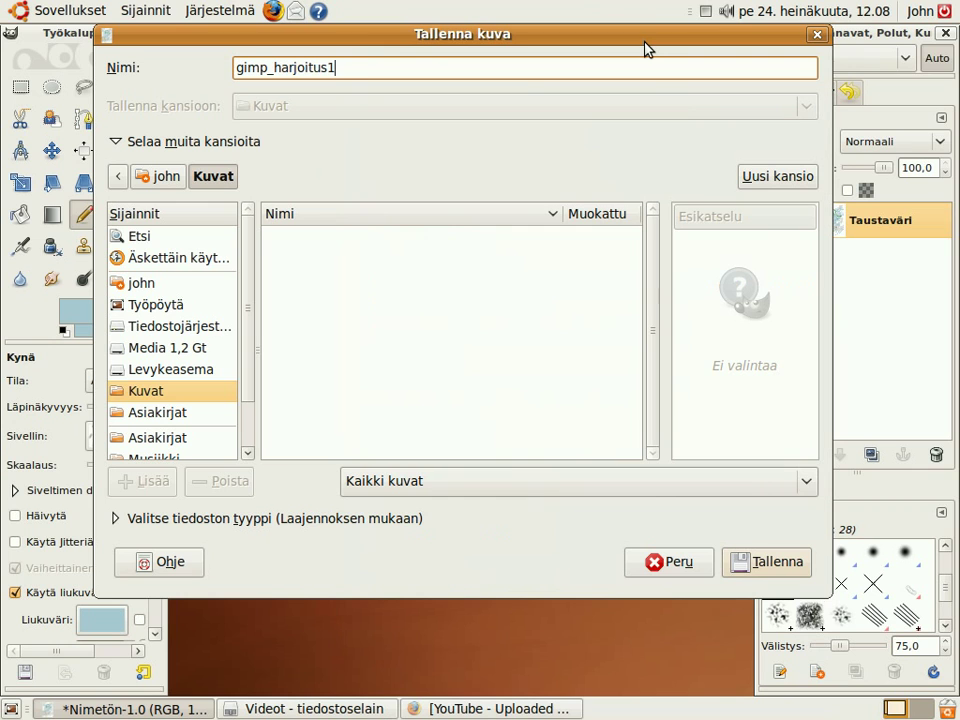
type(".")
type("jpg")
key("BackSpace")
key("BackSpace")
key("BackSpace")
type("bmp")
key("BackSpace")
key("BackSpace")
key("BackSpace")
type("gif")
key("BackSpace")
key("BackSpace")
key("BackSpace")
key("BackSpace")
Try JPEG and GIF, then save gimp_harjoitus1 as GIMP XCF-kuva (*.xcf)
left_click(428, 484)
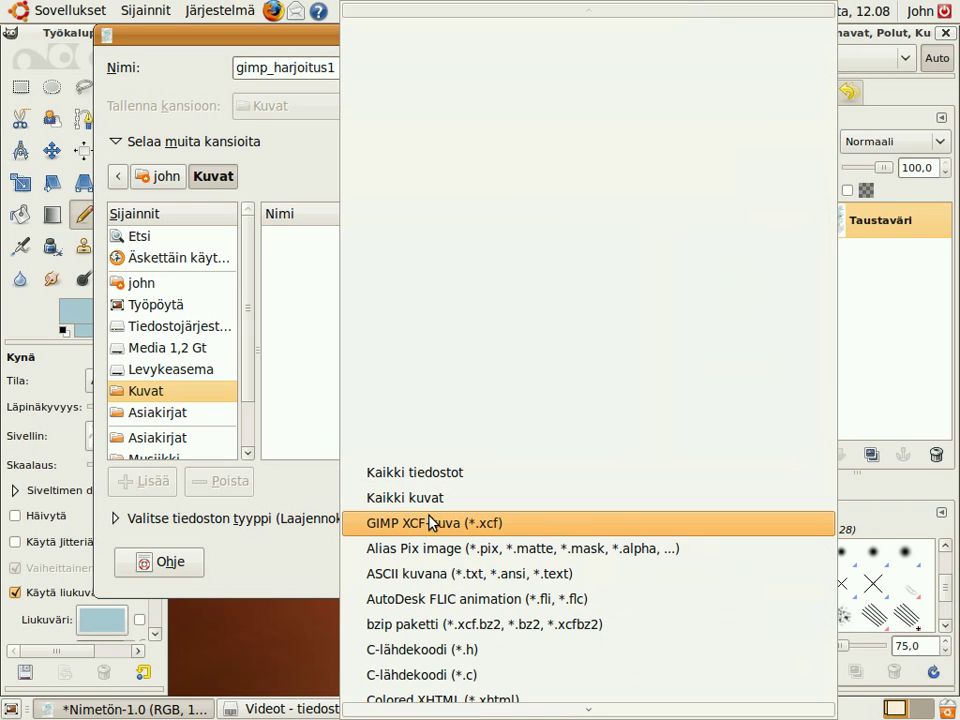
left_click(432, 522)
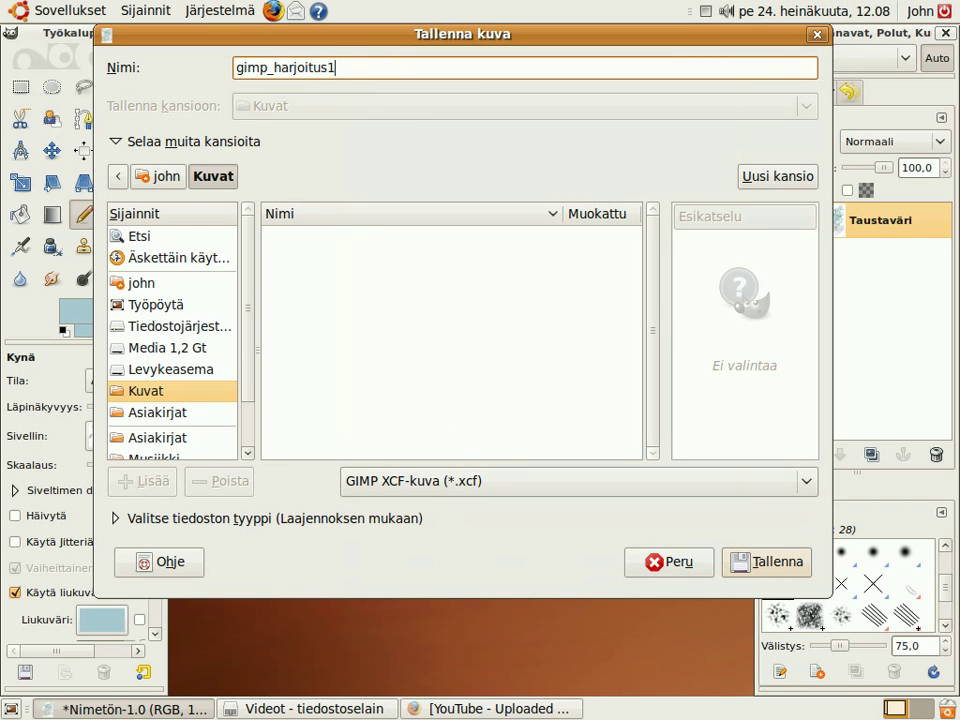
left_click(420, 487)
scroll(420, 600, "down", 5)
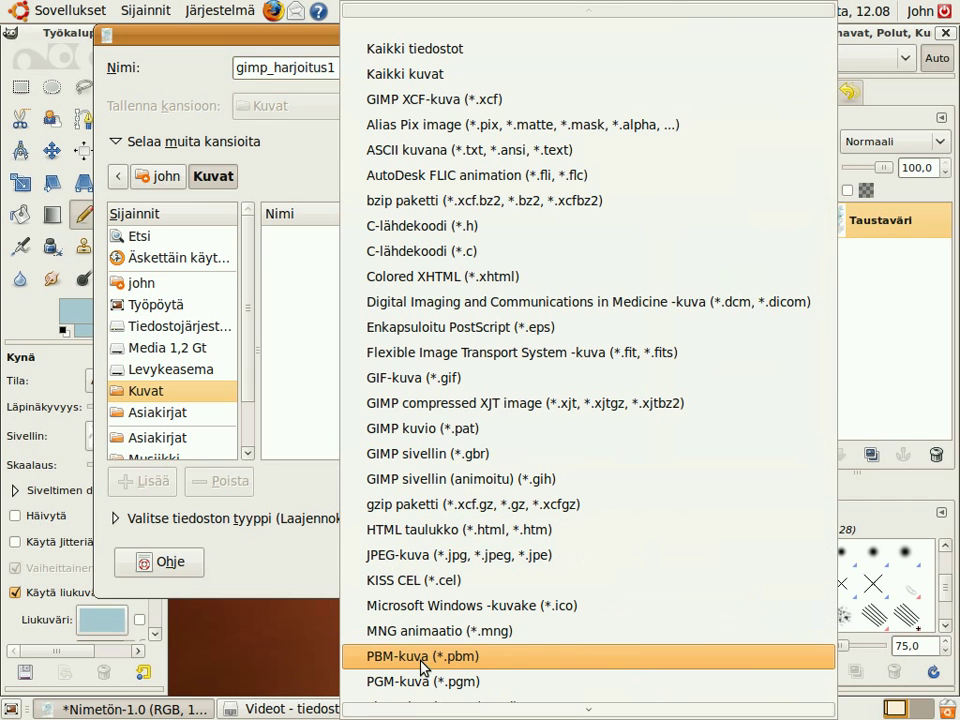
left_click(430, 554)
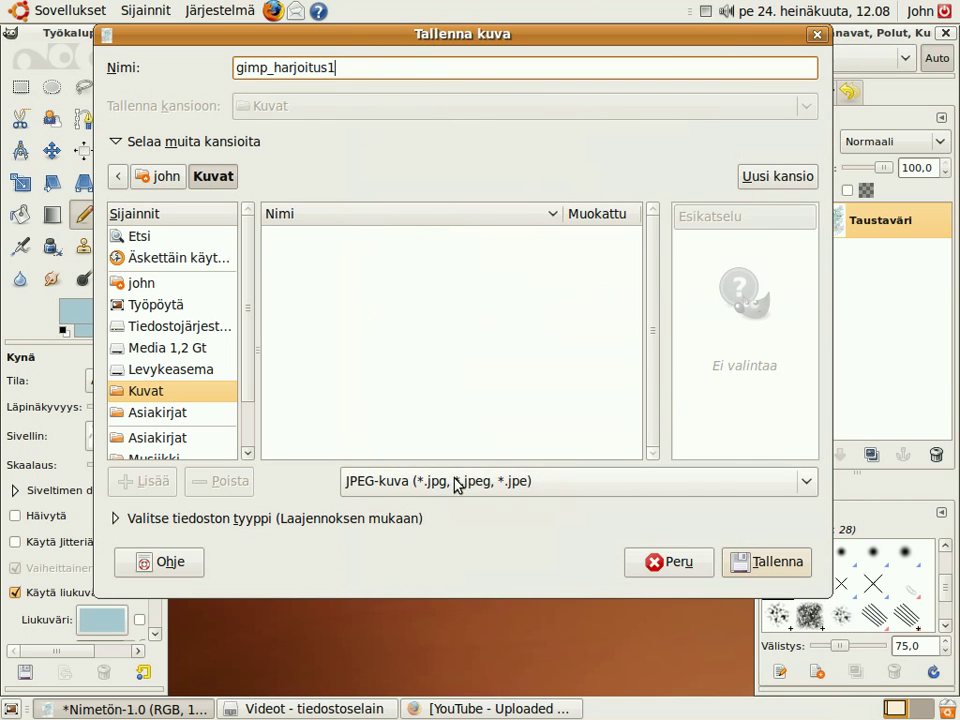
left_click(463, 487)
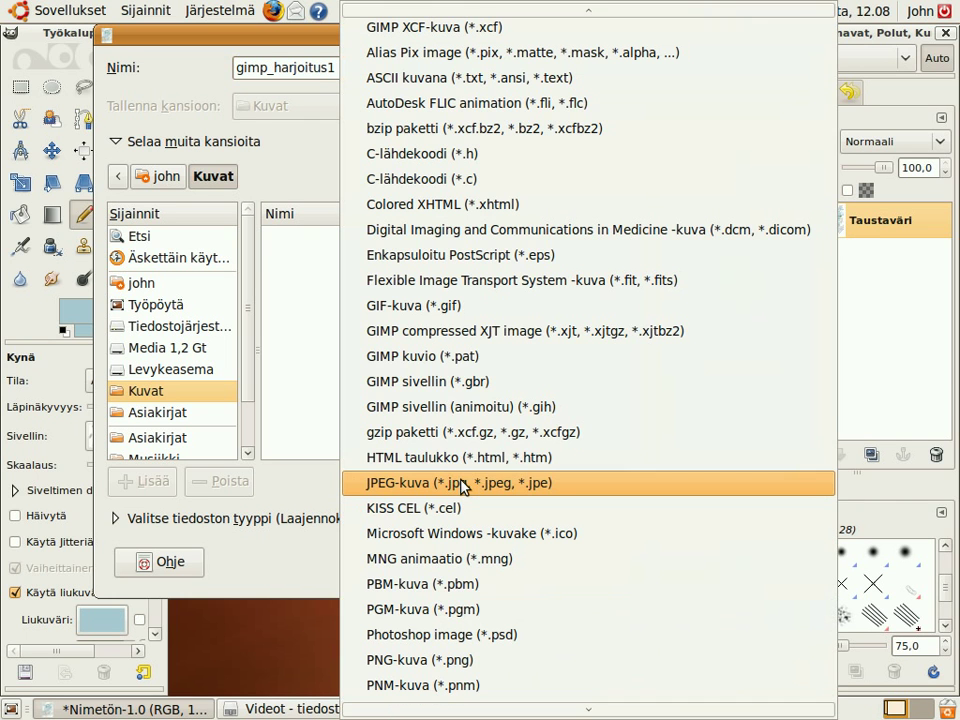
left_click(510, 313)
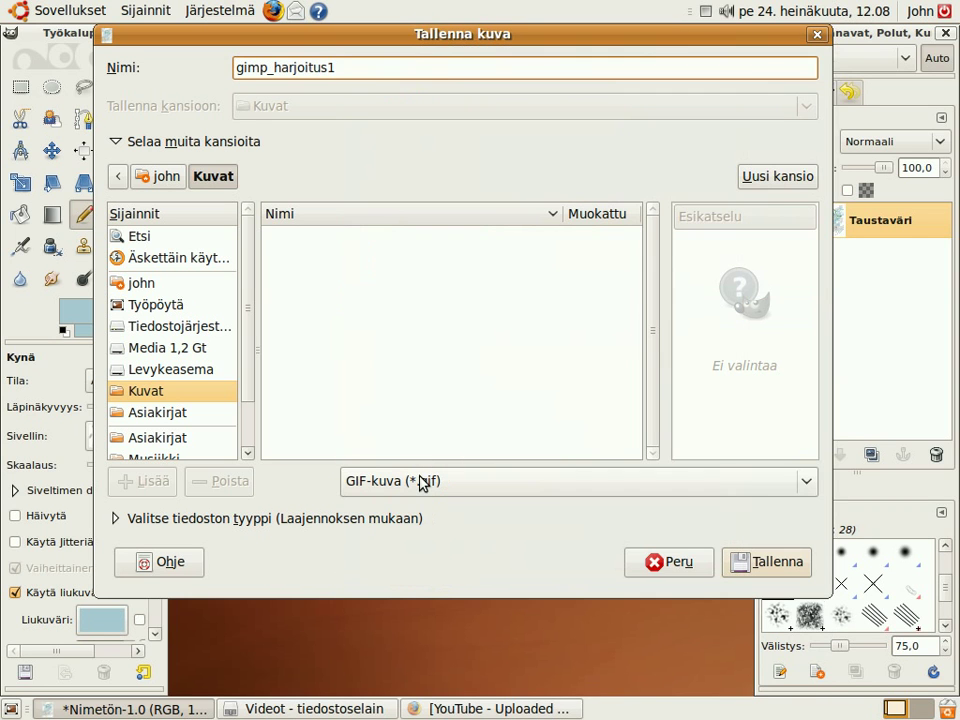
left_click(424, 485)
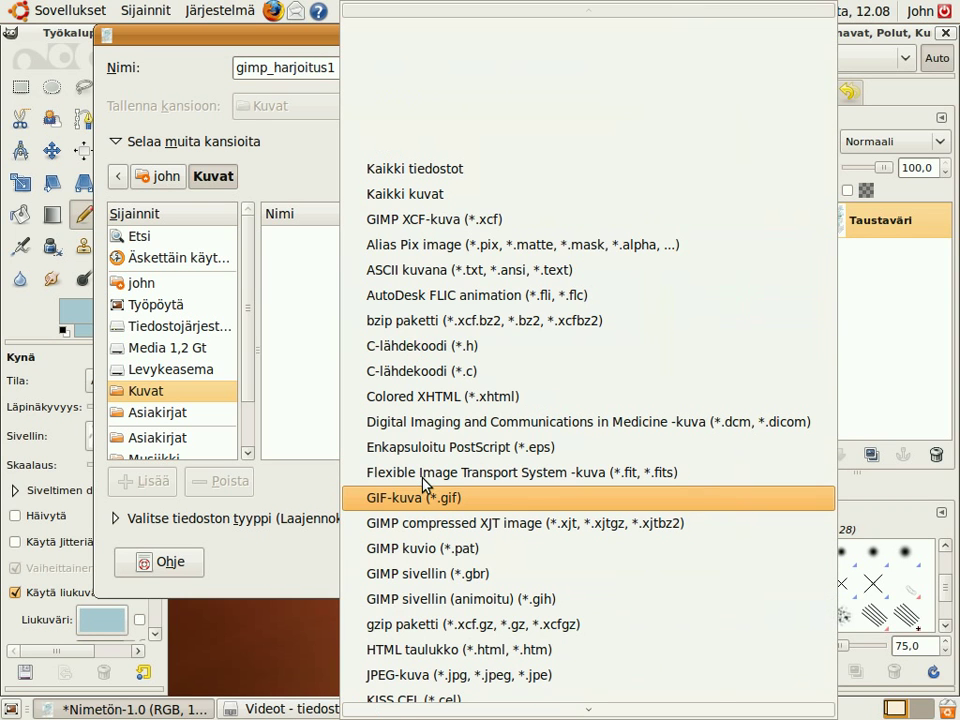
left_click(538, 222)
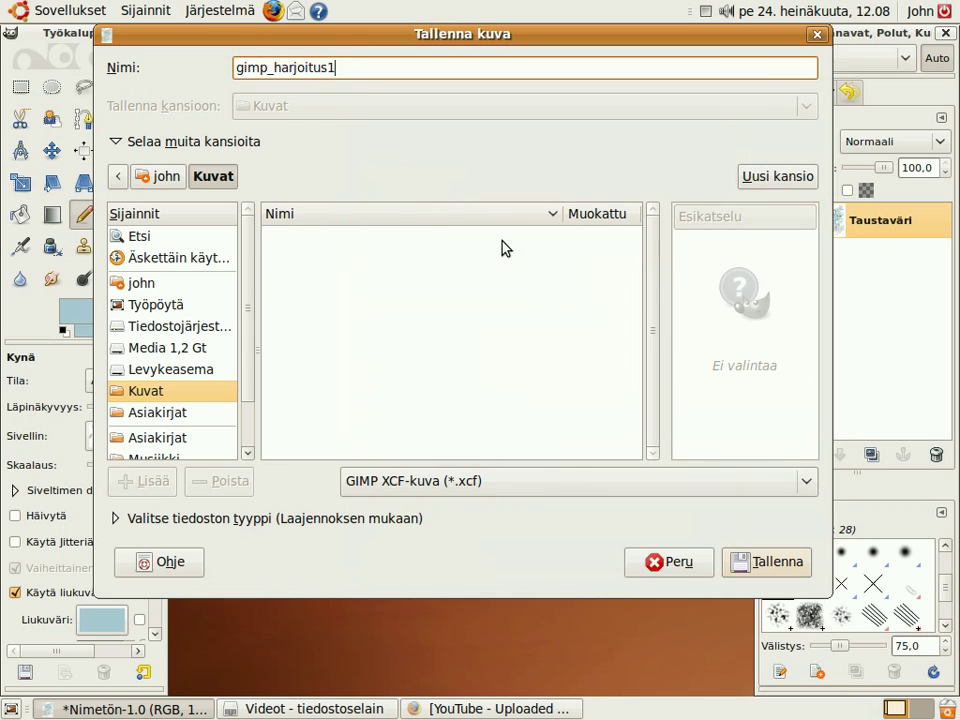
left_click(779, 566)
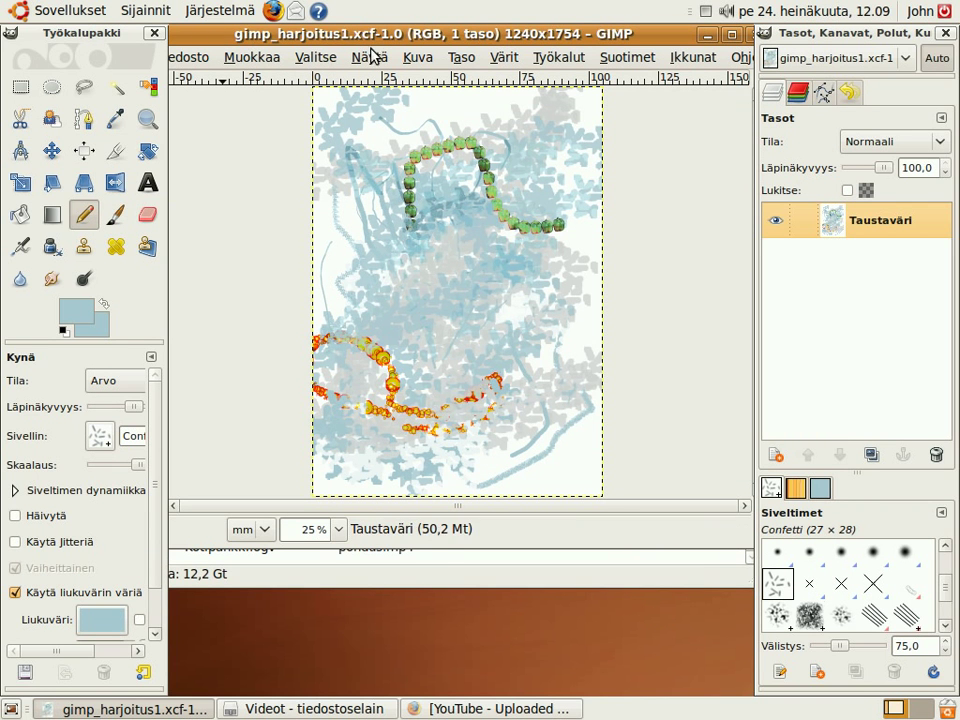
Open the Tiedosto menu to browse the Luo › Logot scripts
left_click(205, 58)
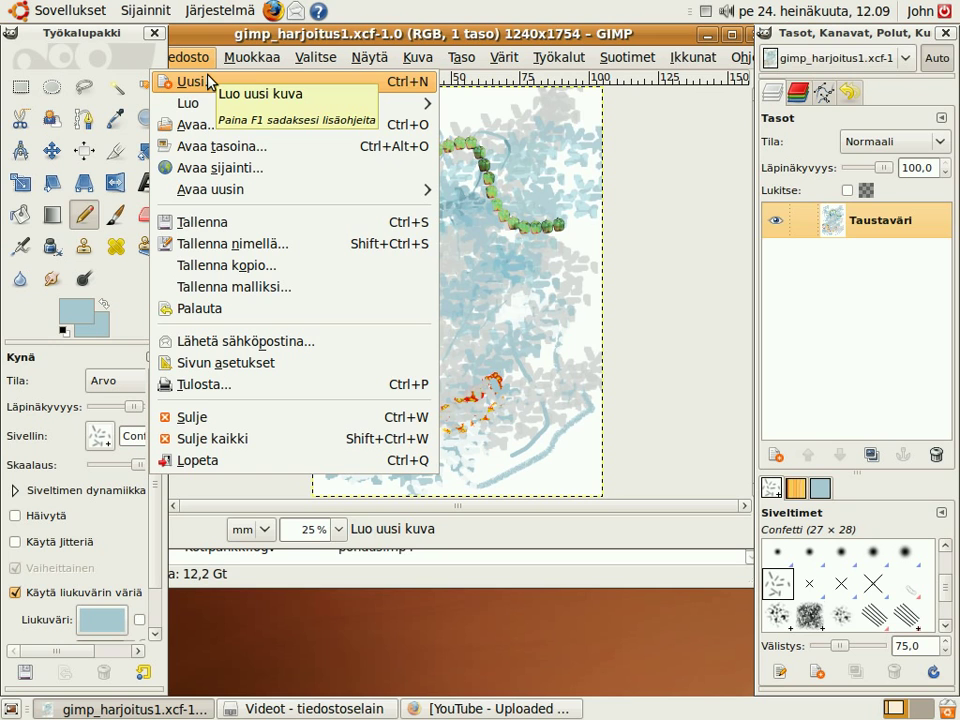
mouse_move(188, 103)
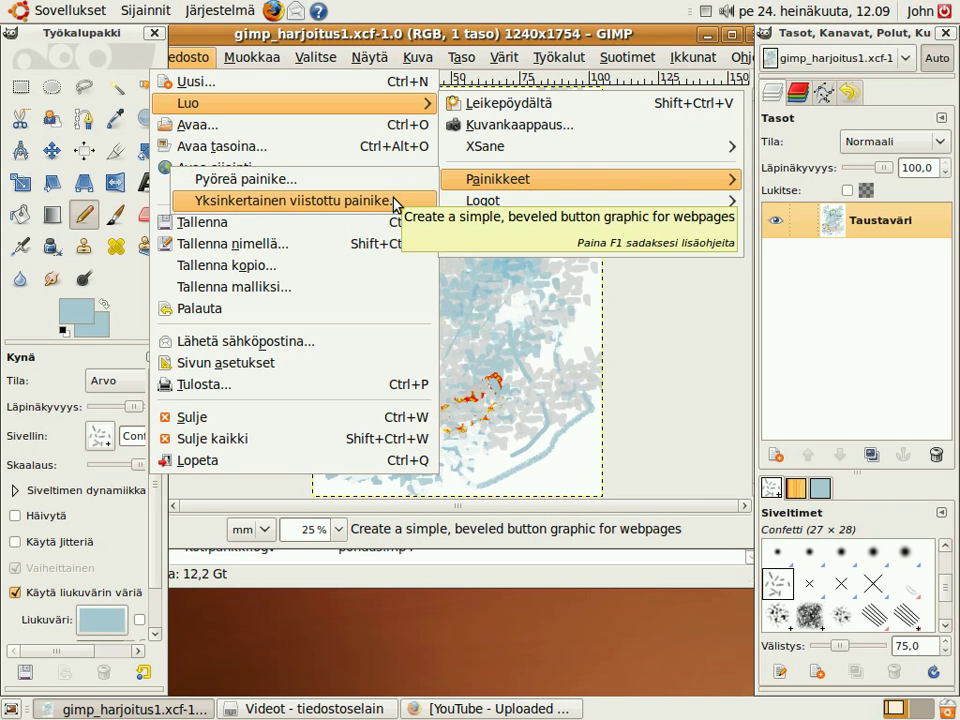
mouse_move(590, 200)
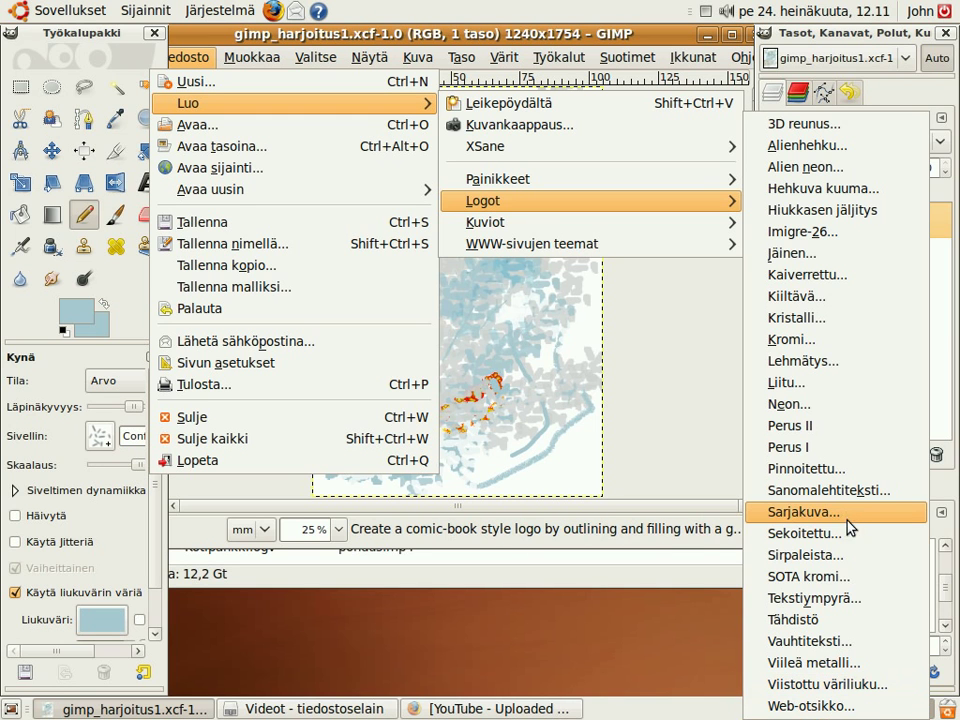
Launch the Sarjakuva logo script and replace 'Moo' with the user's name plus 'logo'
left_click(664, 374)
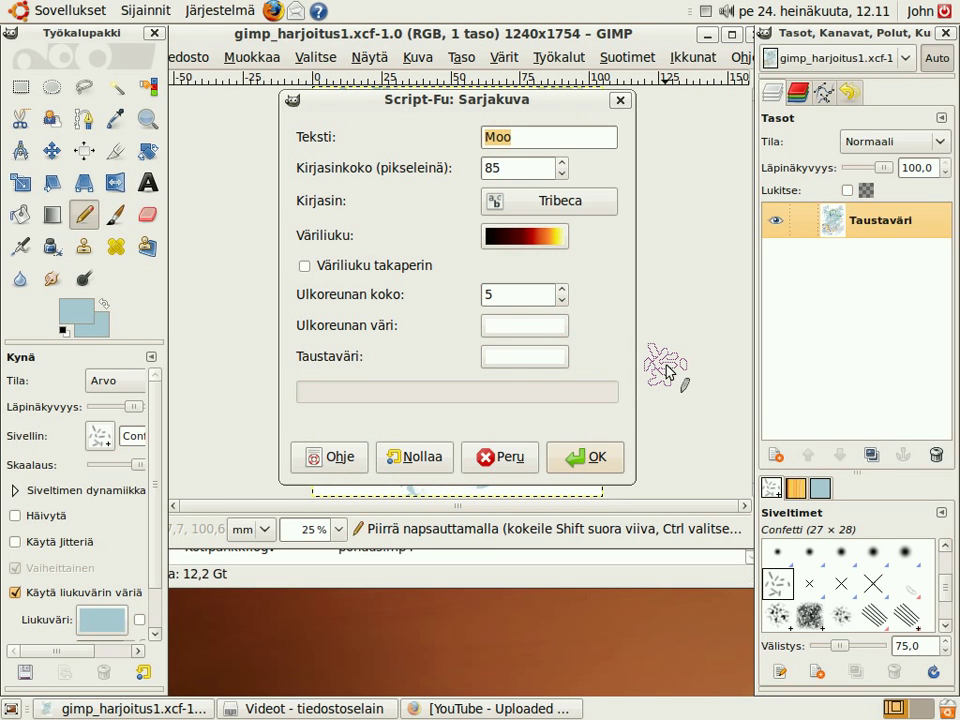
left_click(522, 139)
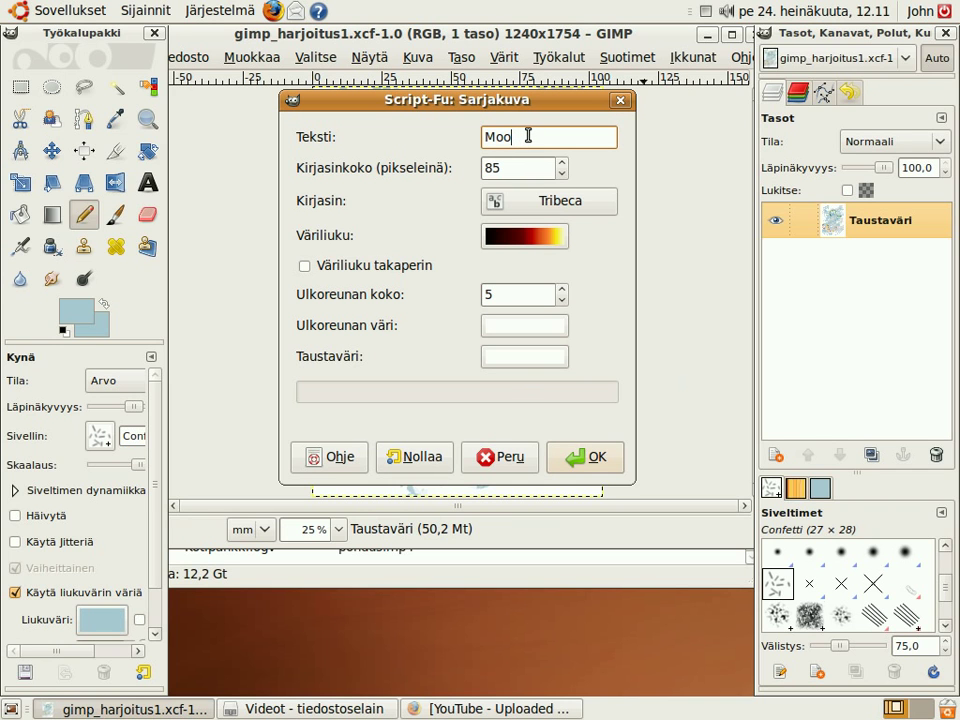
left_click_drag(525, 135, 479, 143)
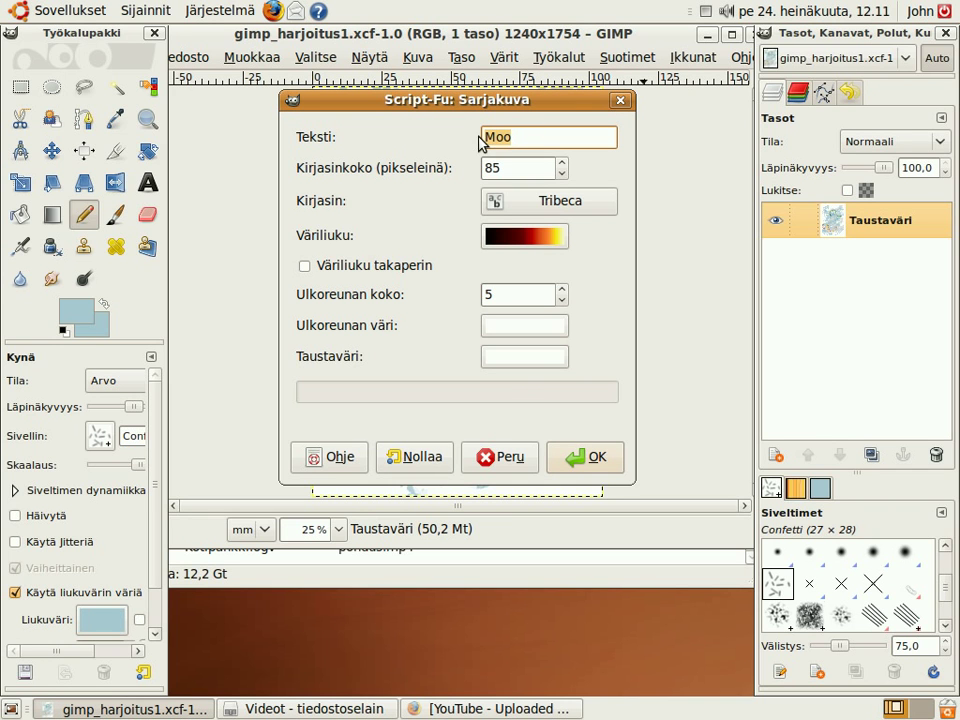
type("John's lo")
type("hn")
type("'s")
type(" logo")
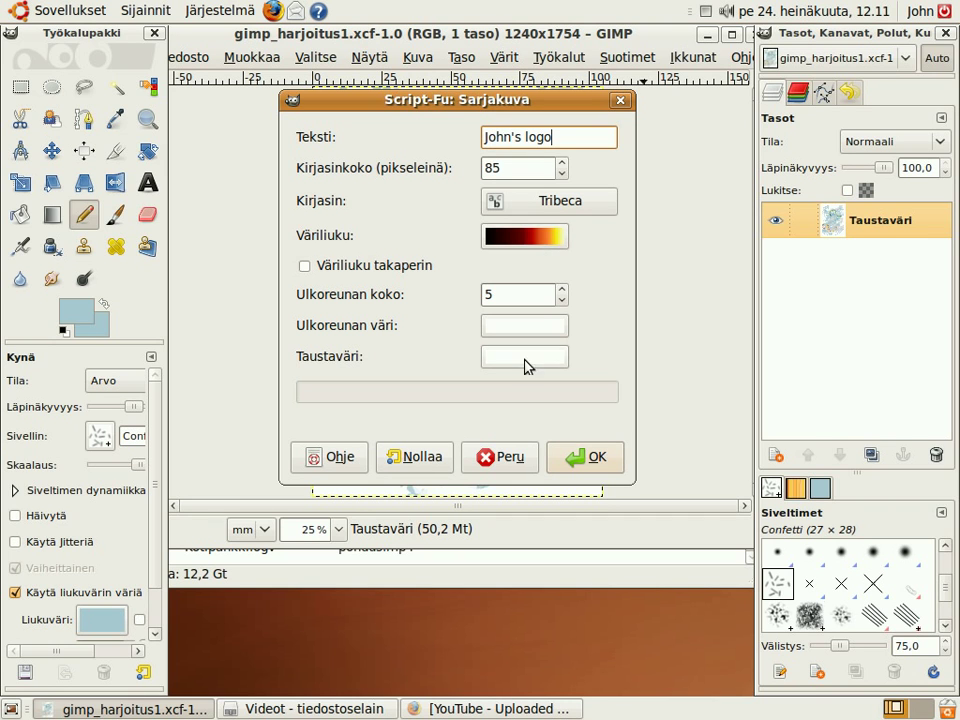
Keep the Incandescent gradient and outline size 5, previewing both colour choices unchanged
left_click(519, 236)
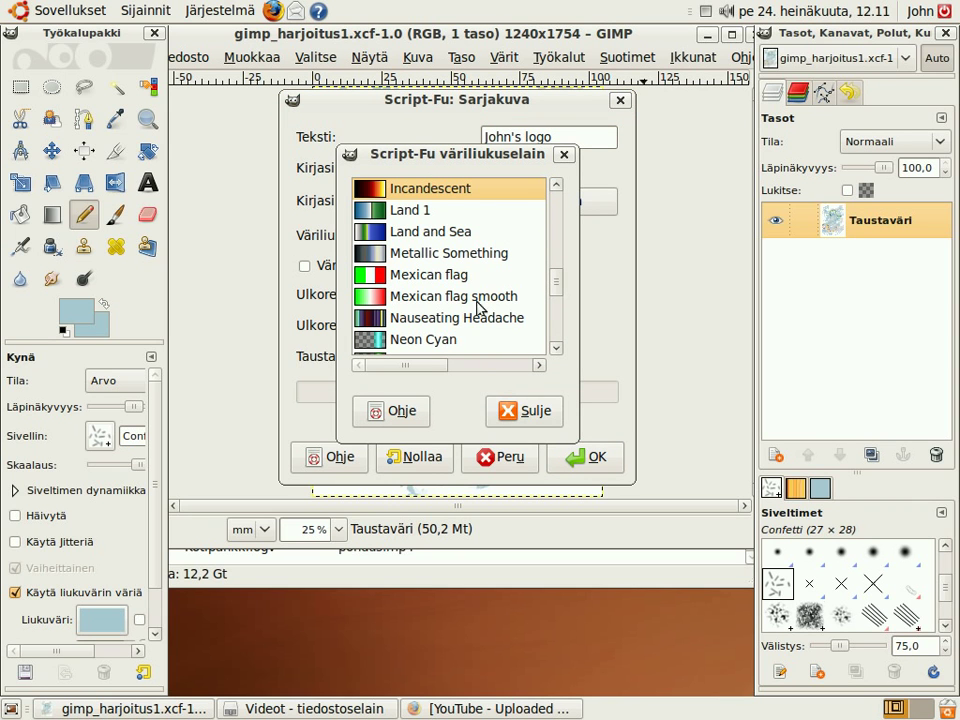
left_click(522, 412)
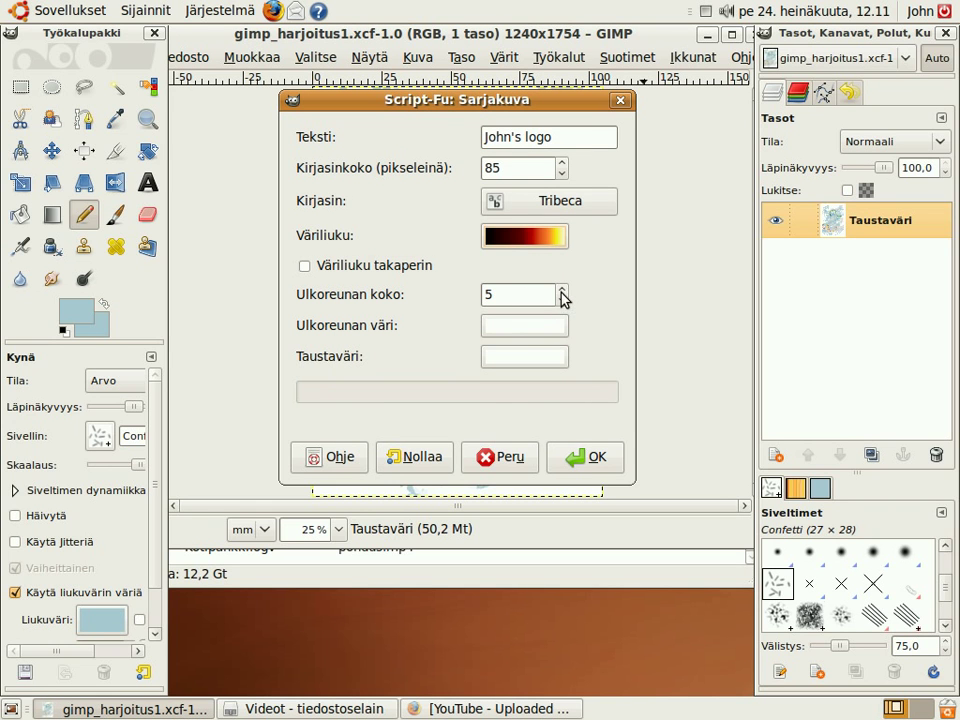
left_click(560, 289)
left_click(561, 289)
left_click(560, 301)
left_click(560, 301)
left_click(560, 301)
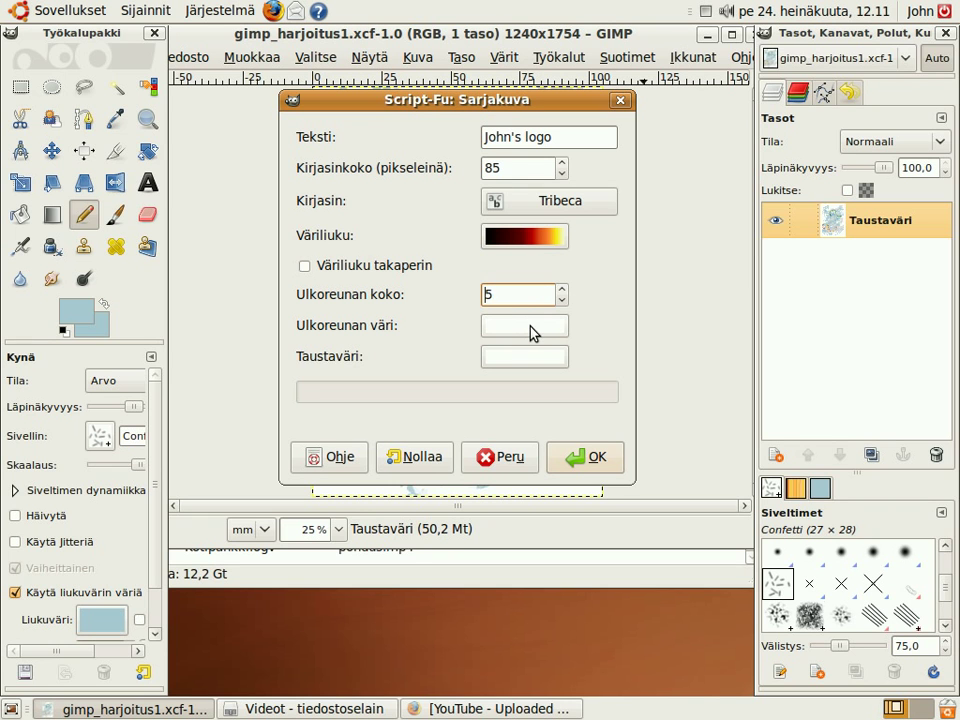
left_click(531, 330)
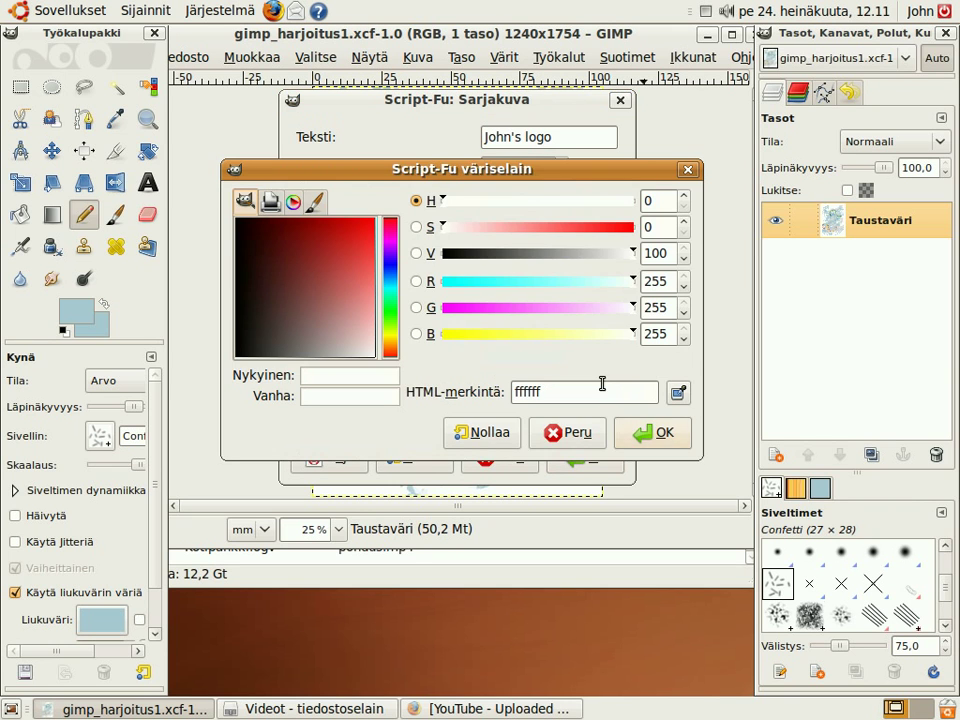
left_click(587, 430)
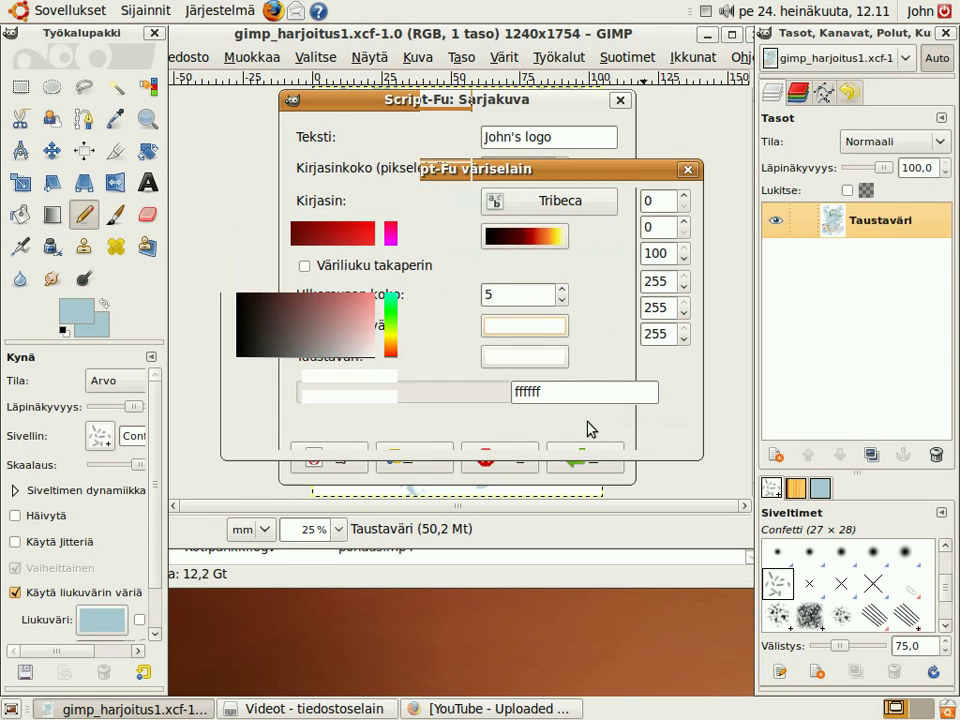
left_click(524, 364)
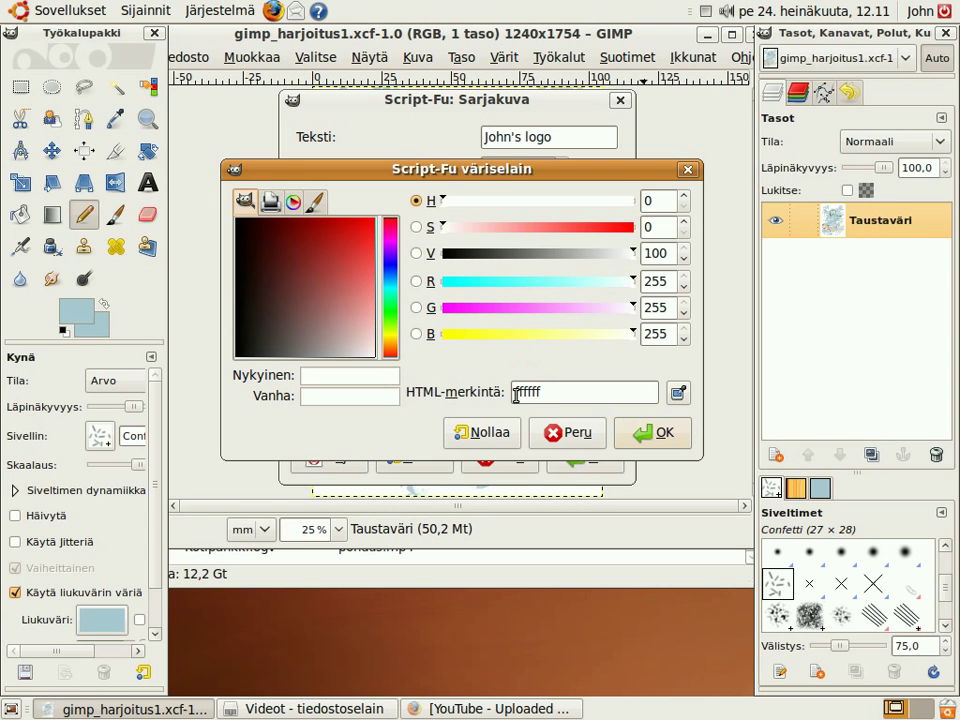
left_click(570, 430)
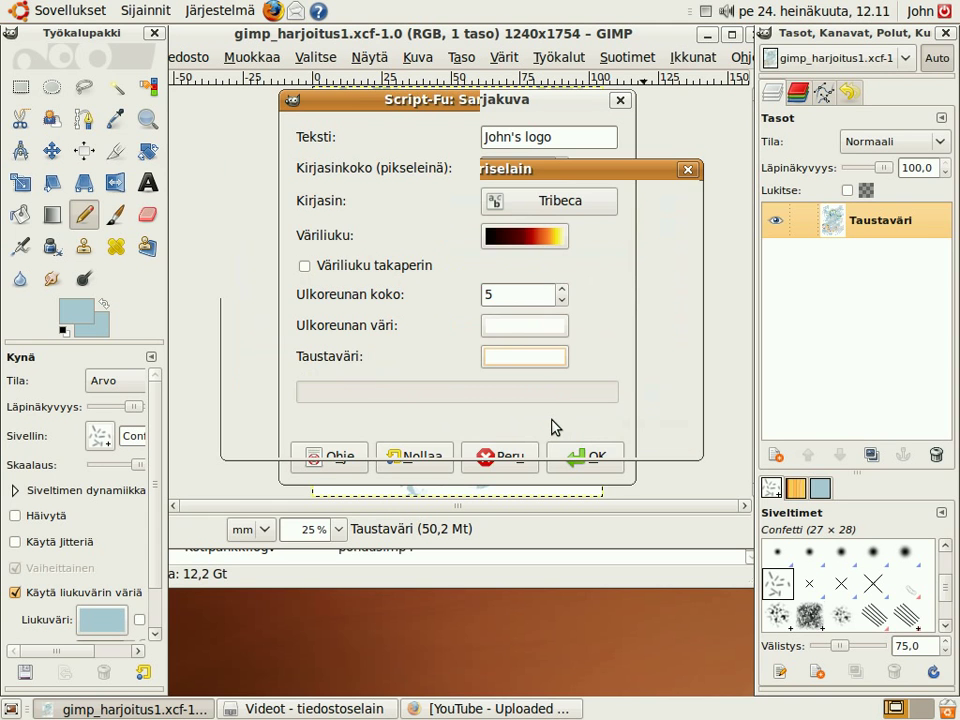
Set a pinkish-red d97b7b outline and blue background, then generate the logo
left_click(524, 326)
left_click(354, 299)
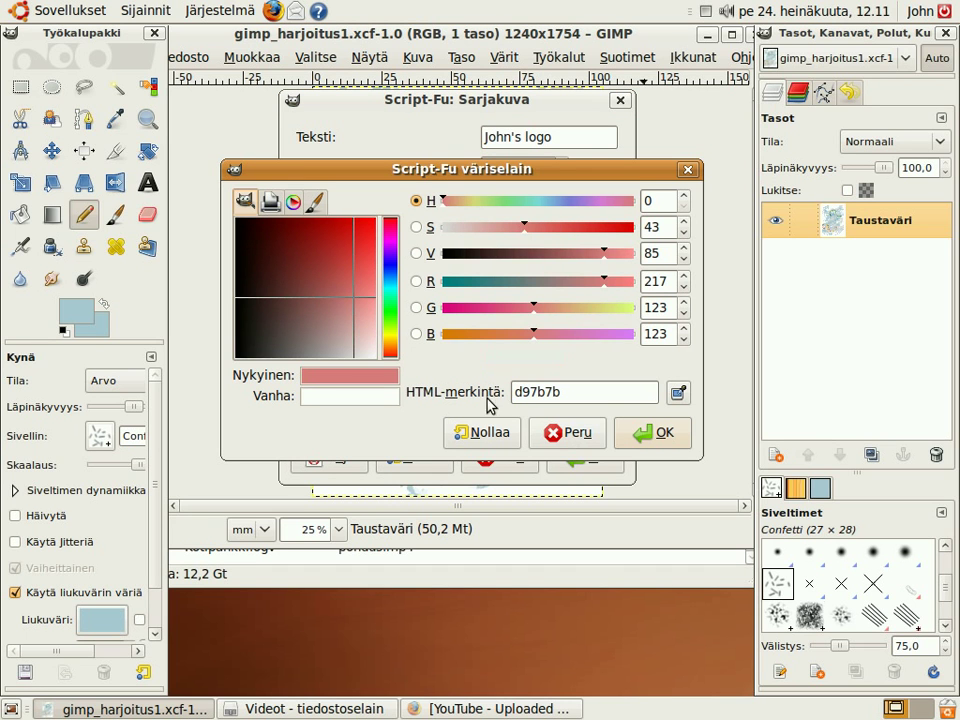
left_click(660, 434)
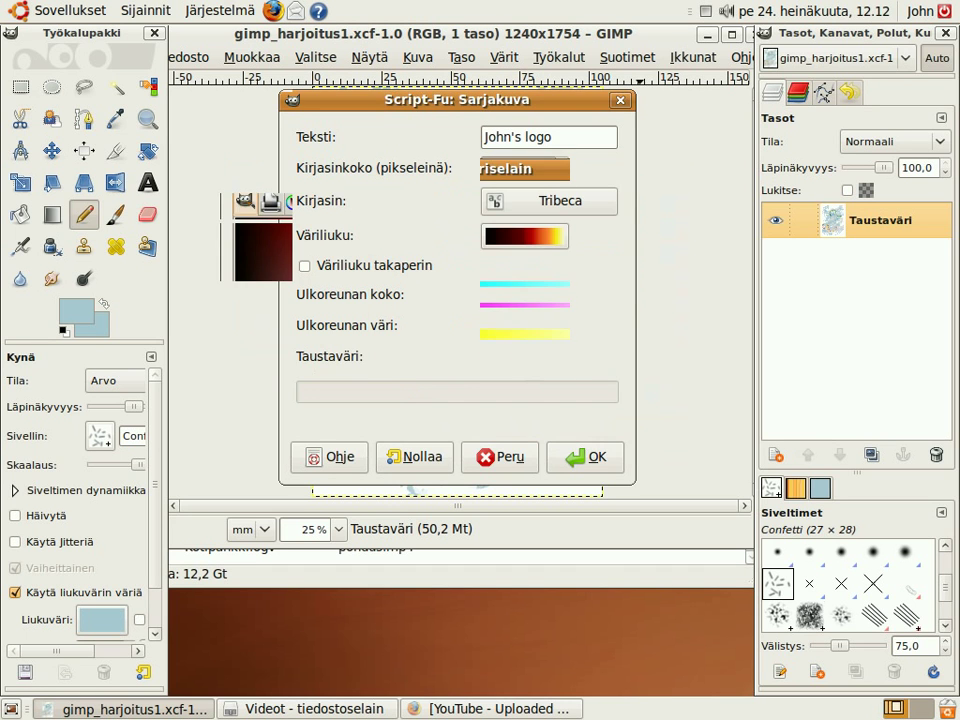
left_click(390, 279)
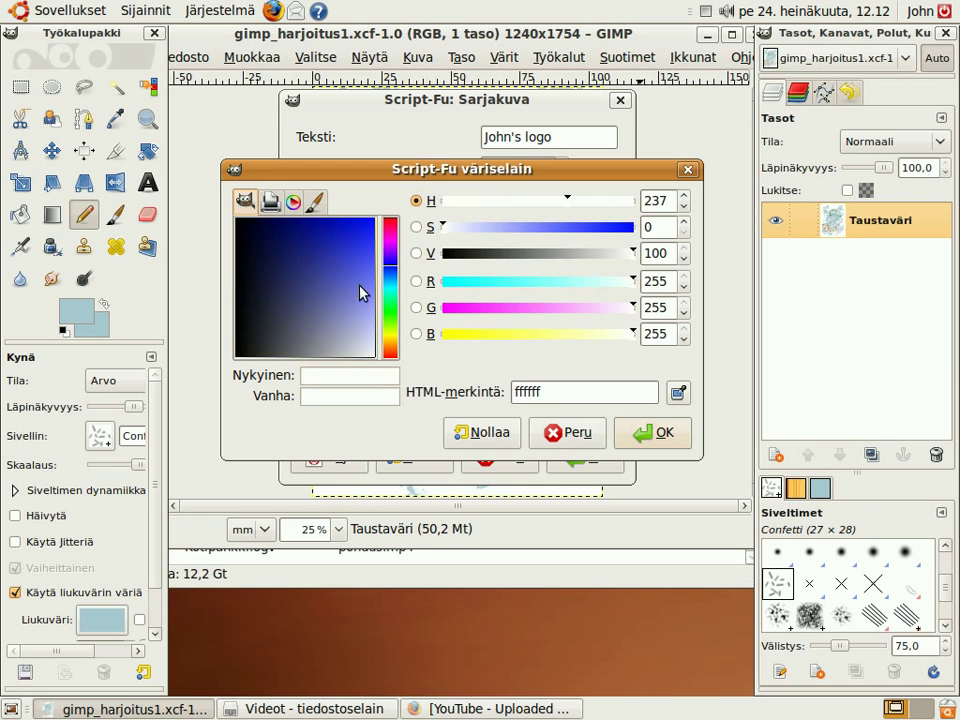
left_click(350, 296)
left_click(645, 446)
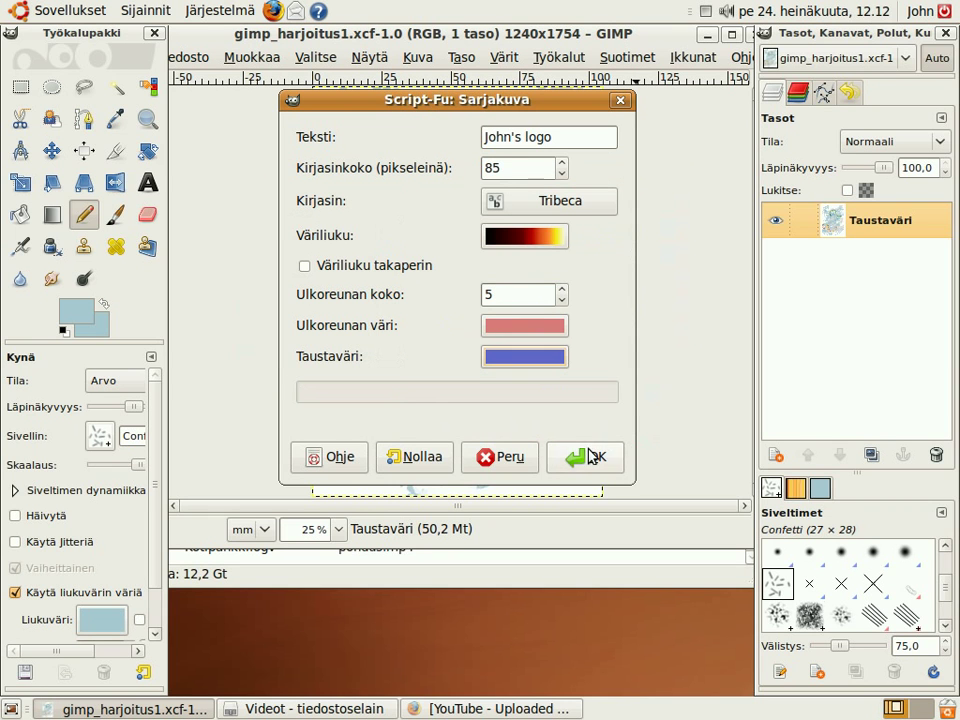
left_click(591, 453)
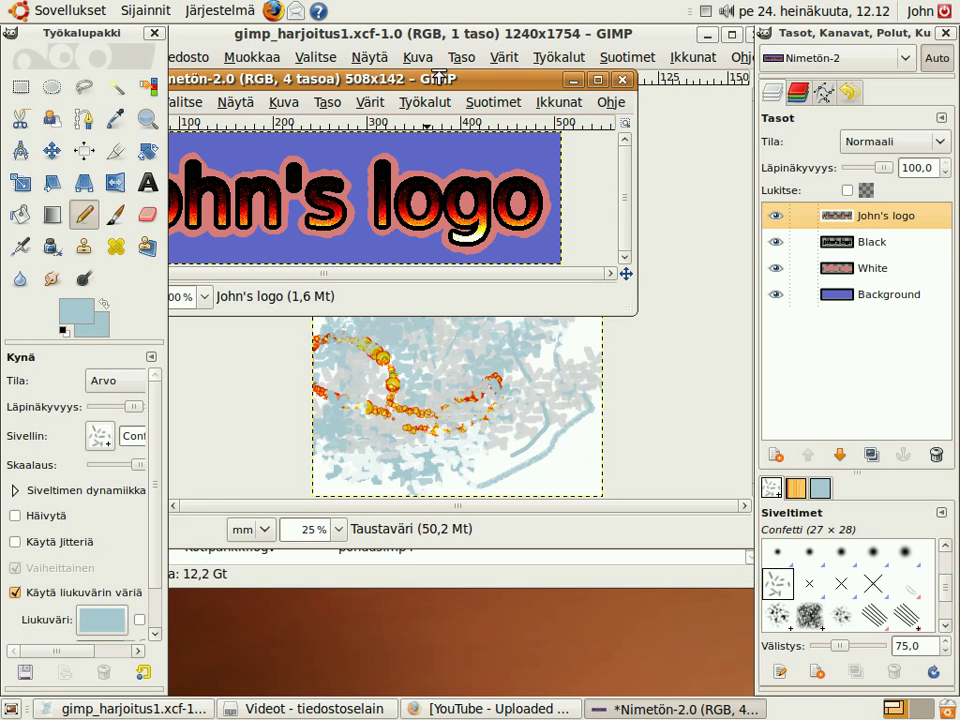
Resize and move the new 508x142 logo window so it is fully visible
left_click_drag(329, 67, 563, 103)
mouse_move(416, 115)
left_mouse_down()
mouse_move(622, 150)
mouse_move(556, 155)
left_mouse_up()
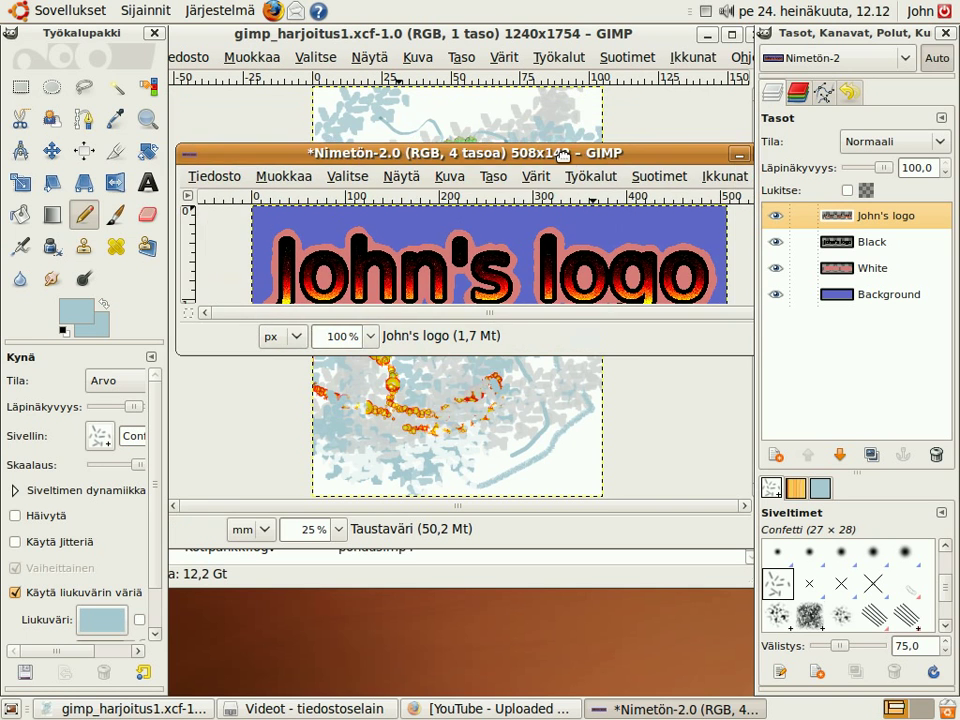
Save the logo as an XCF named after the user in Kuvat, then minimize it
left_click(214, 177)
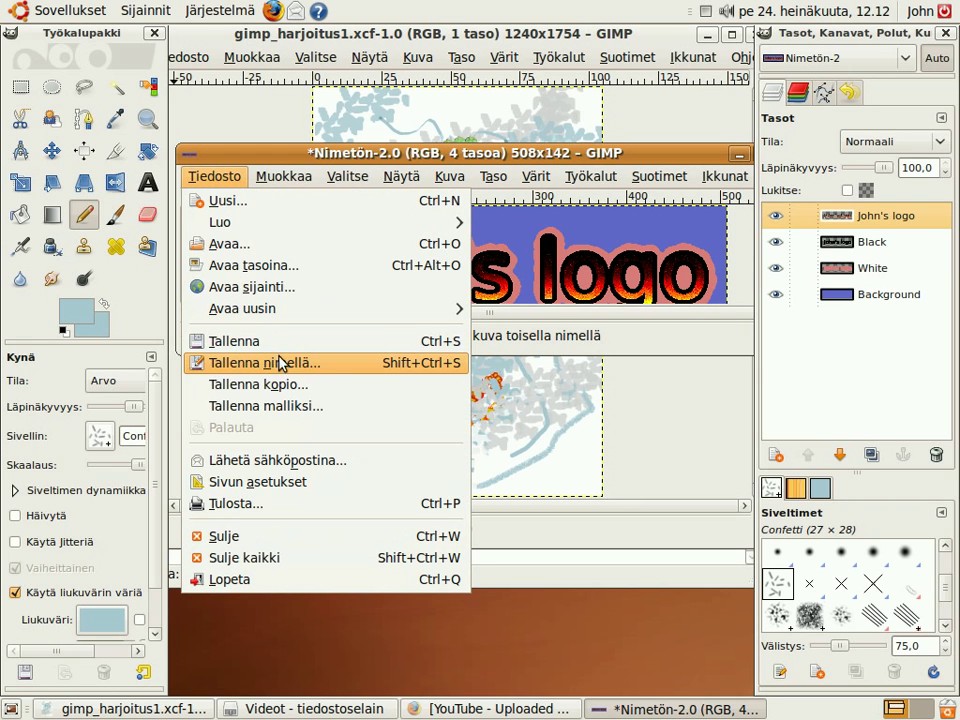
left_click(345, 366)
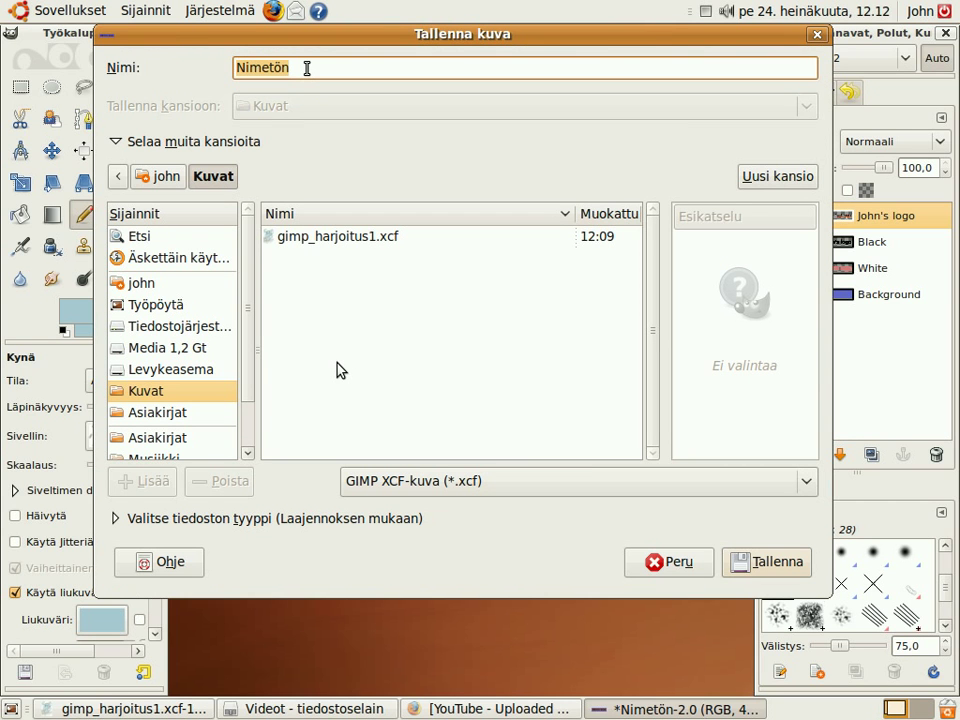
type("john")
key("Return")
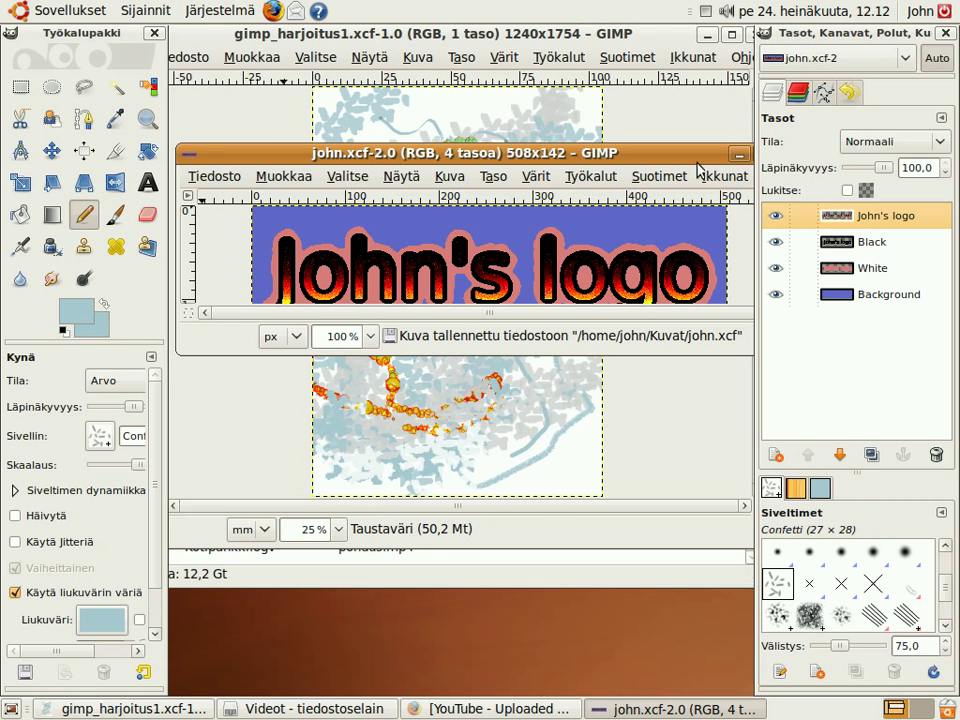
left_click(738, 154)
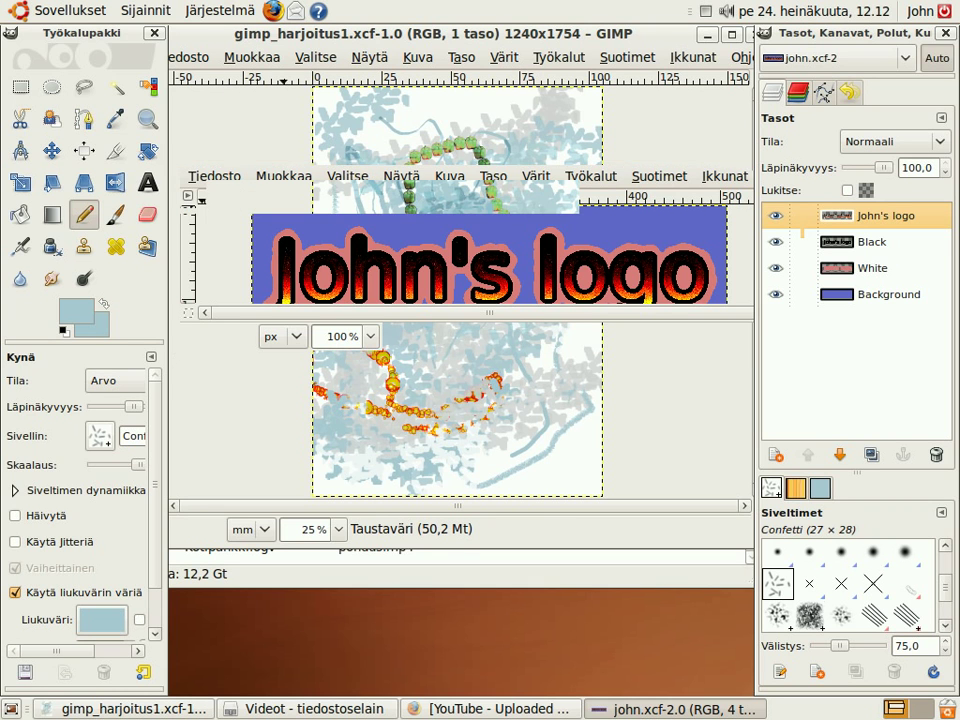
Open the drawing's Tiedosto menu to reach the Classic.Gimp.Org web-theme scripts
left_click(196, 60)
mouse_move(187, 103)
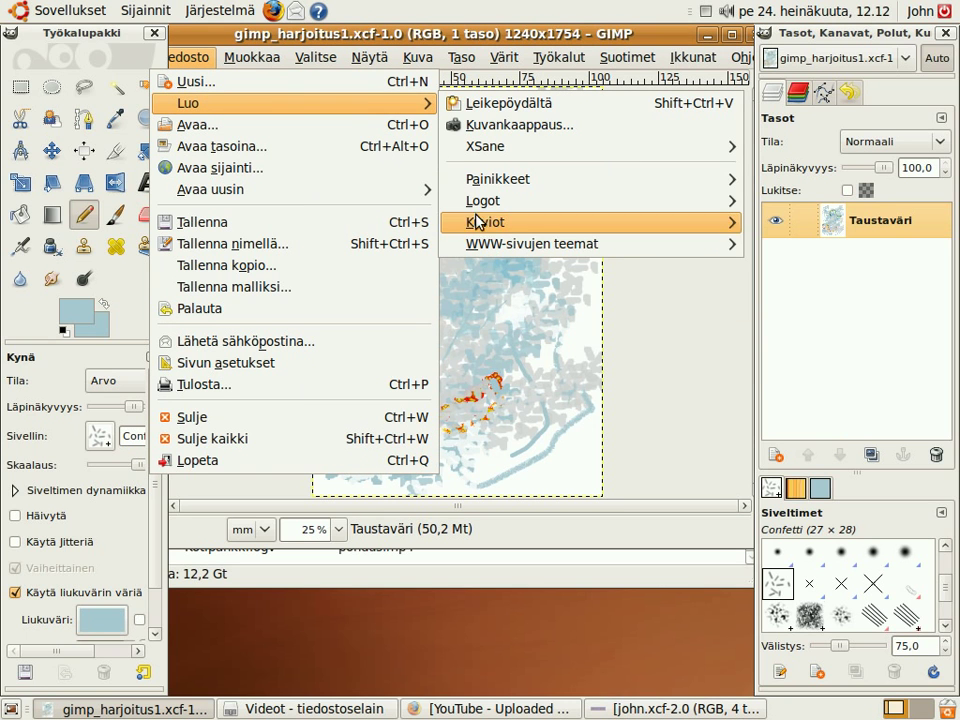
mouse_move(590, 243)
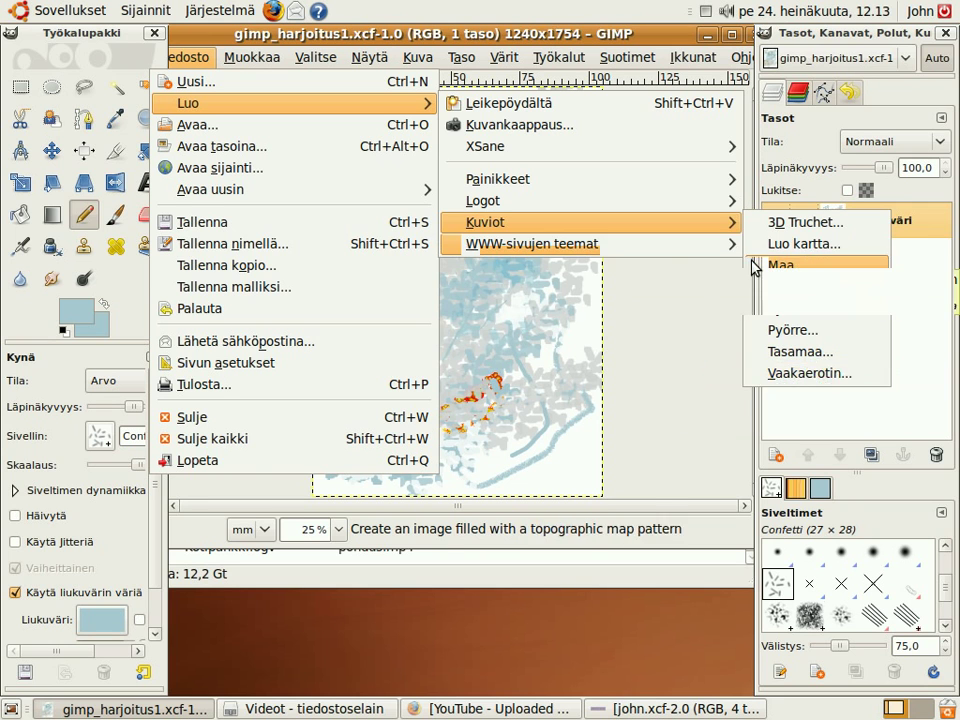
mouse_move(560, 244)
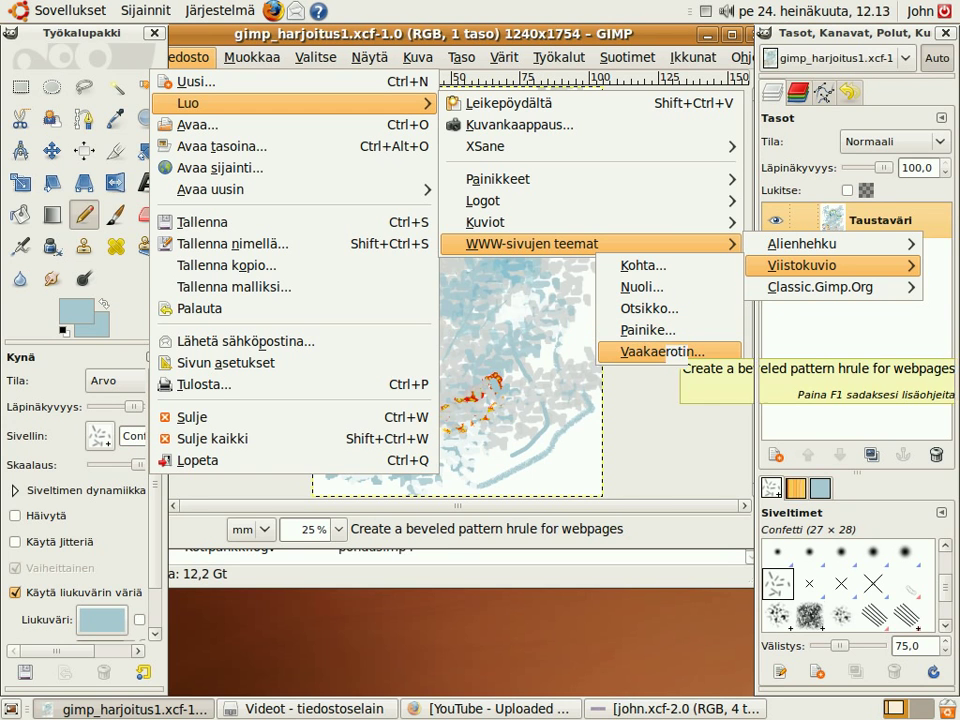
mouse_move(820, 287)
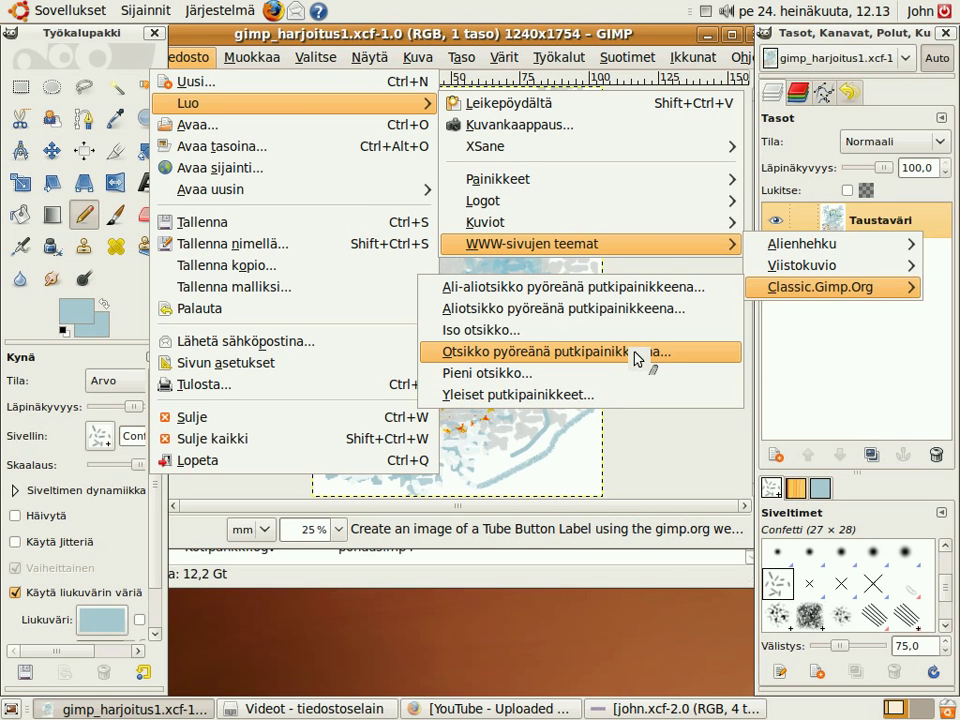
Create a 125x30 rounded tube-button title with the user's name plus 'paper'
left_click(636, 358)
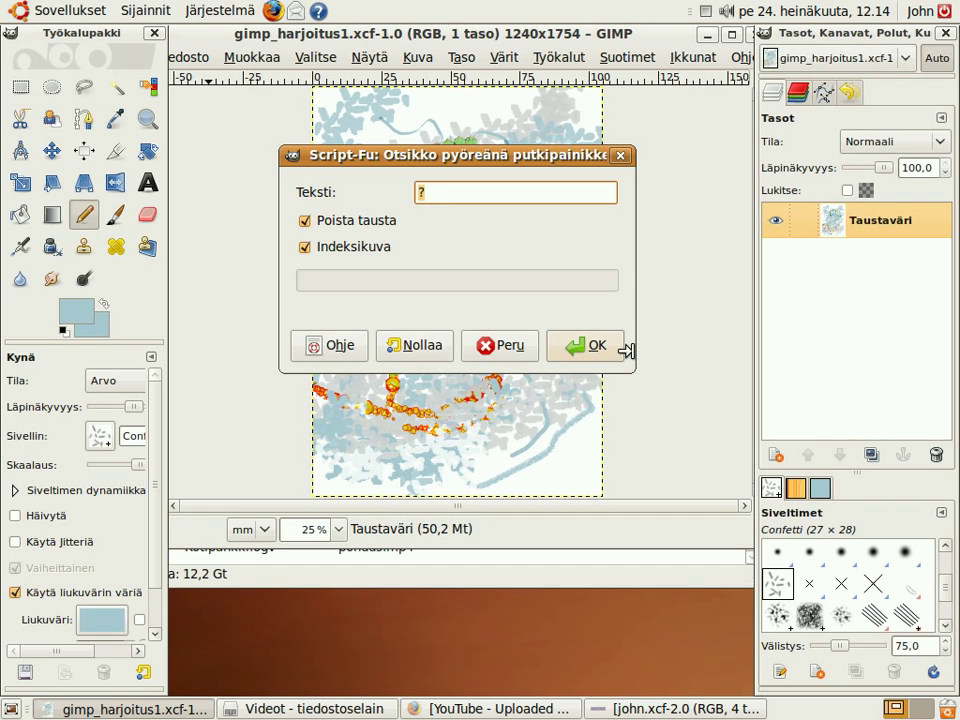
type("John")
type("'s ")
type("paper")
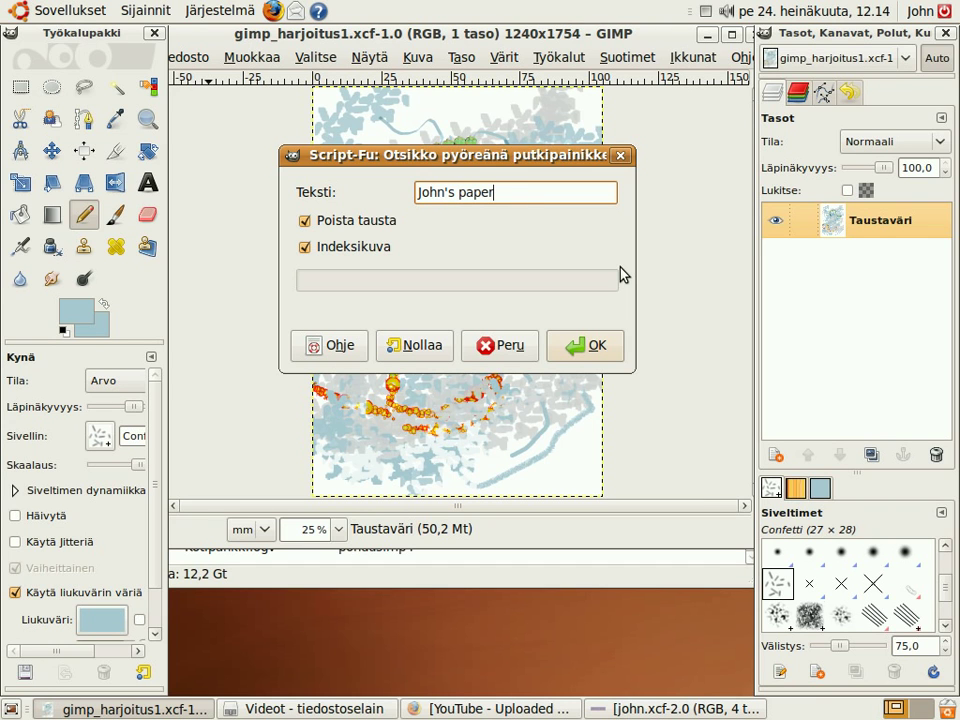
left_click(575, 350)
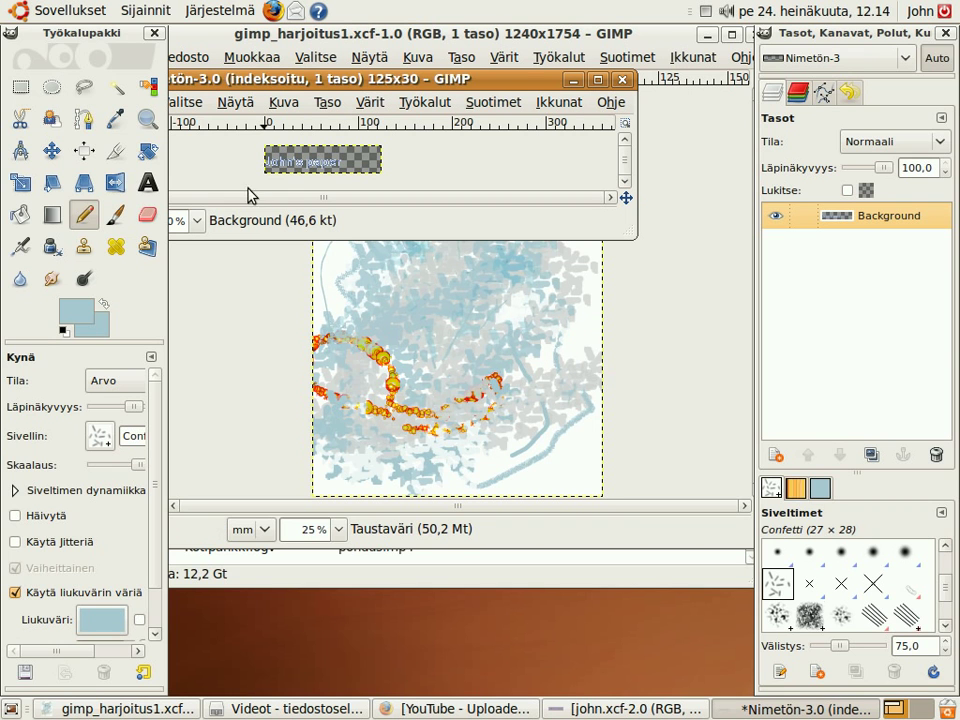
Zoom in on the John's paper label text and maximize its image window
left_click(147, 119)
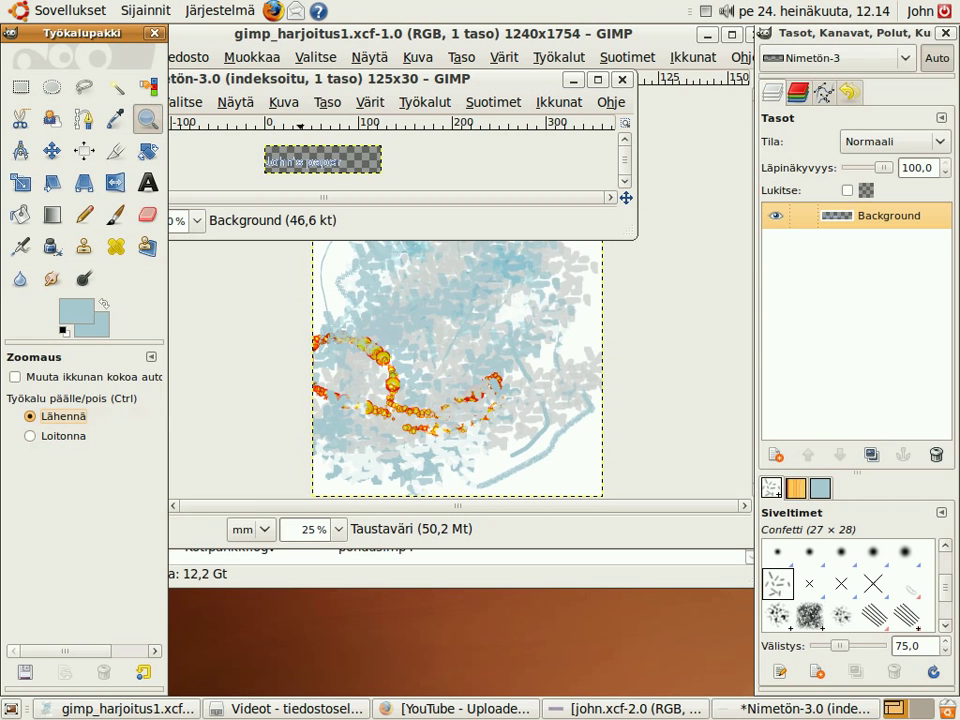
left_click(316, 165)
left_click(250, 130)
left_click(598, 90)
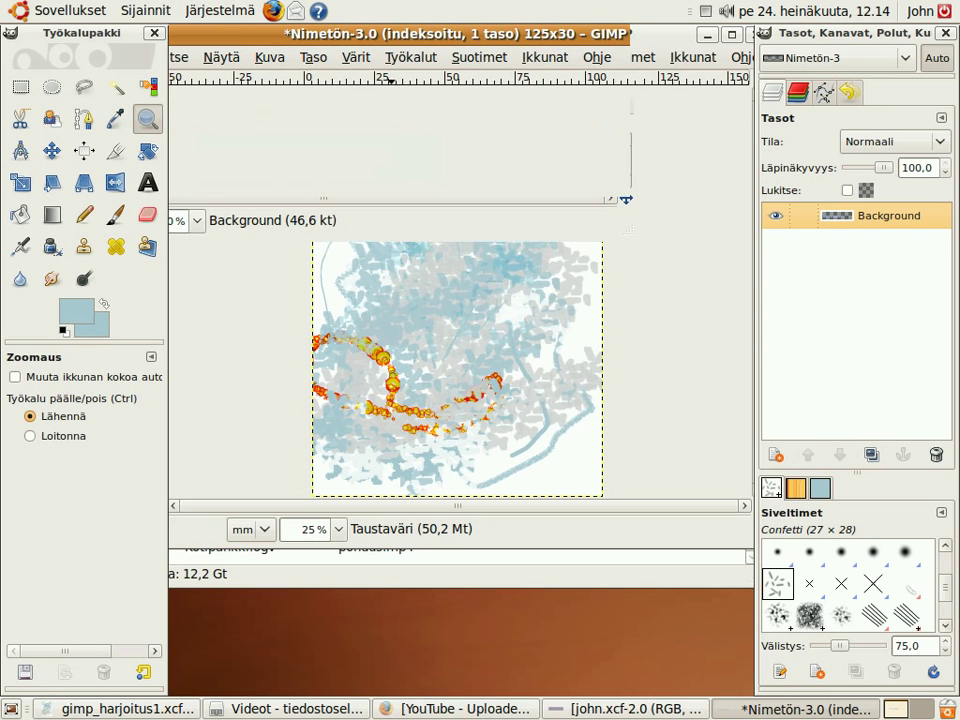
left_click(418, 378)
left_click(468, 378)
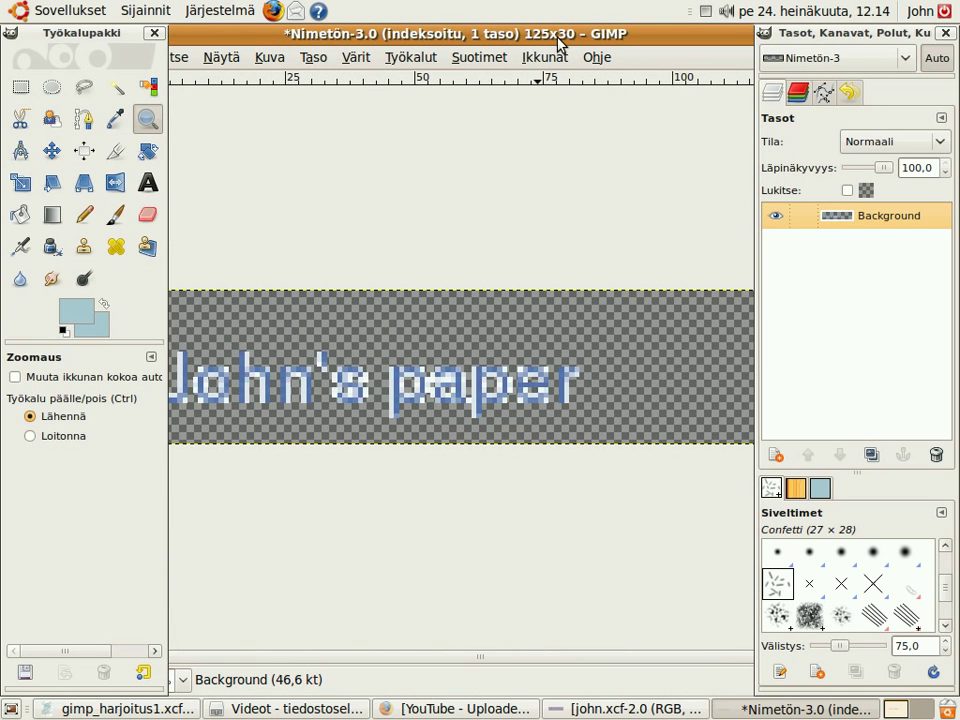
Zoom out to the whole label, zoom back in until readable, then select Rectangle Select
left_click(42, 438)
left_click(358, 400)
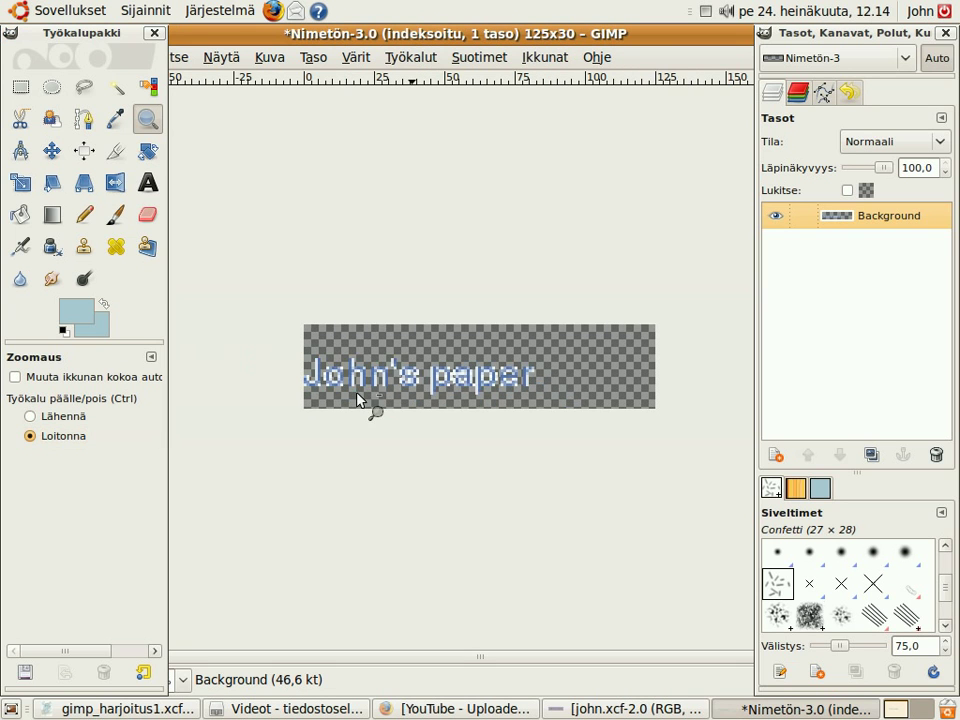
left_click(383, 352)
left_click(383, 352)
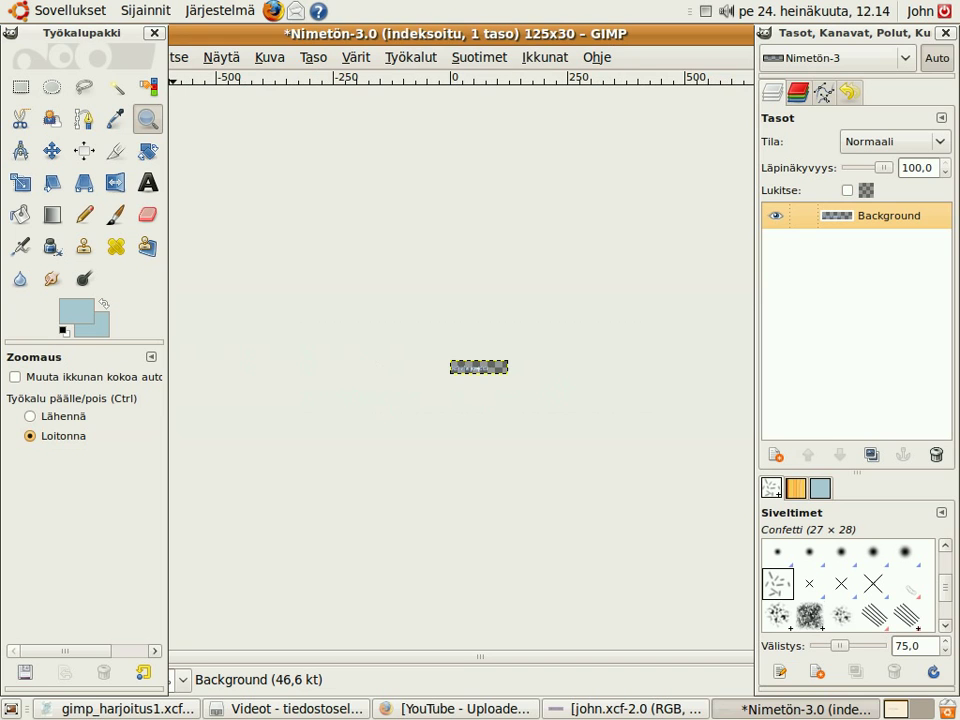
left_click(42, 417)
left_click(482, 373)
left_click(482, 373)
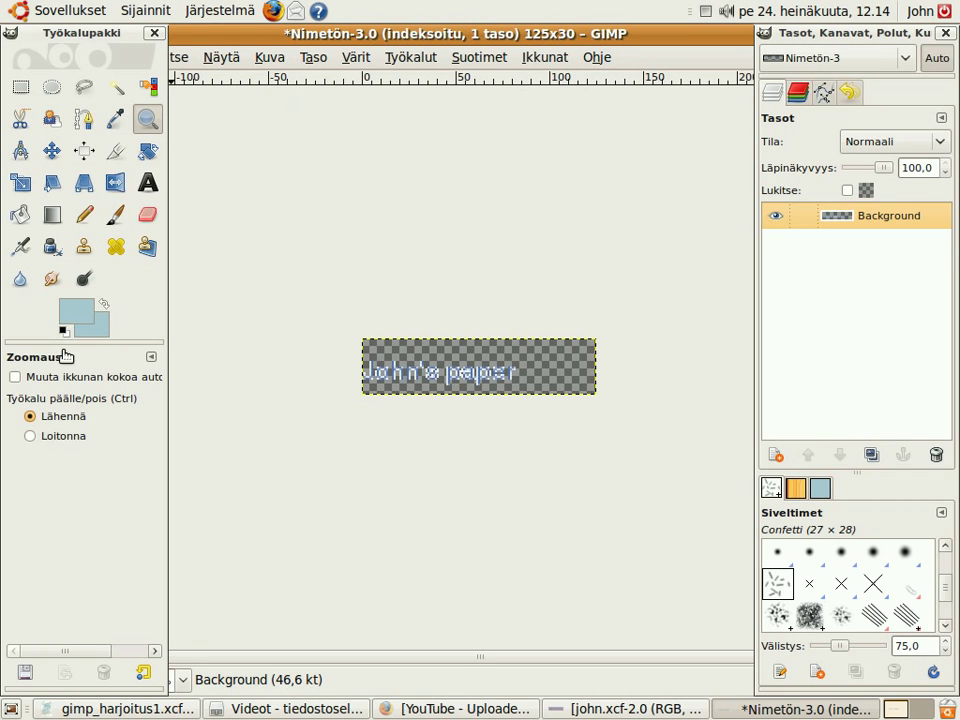
left_click(21, 87)
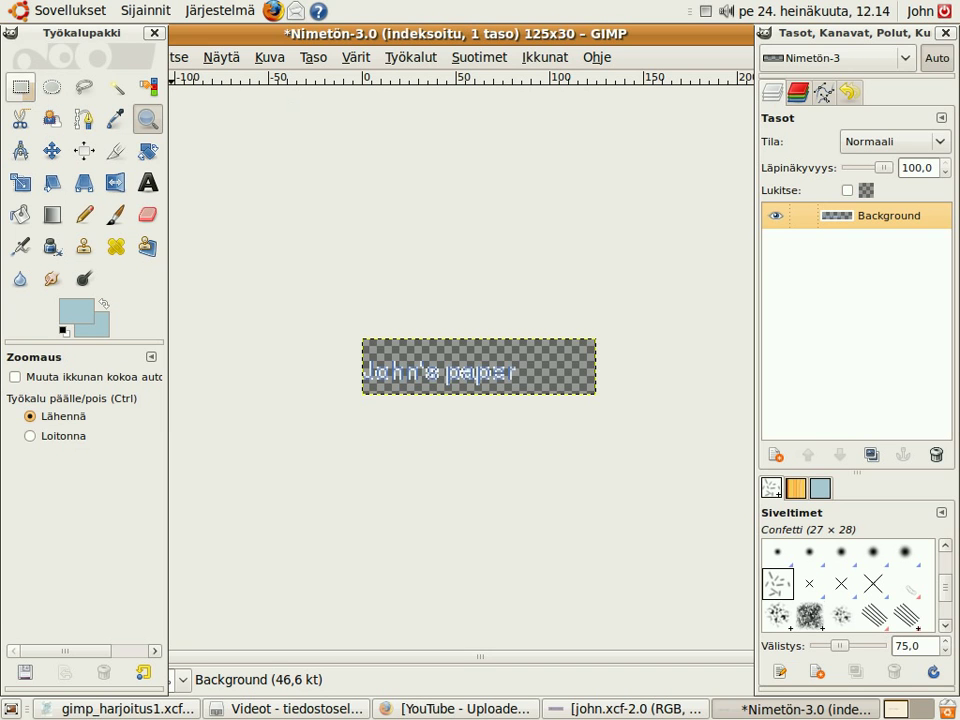
left_click(382, 35)
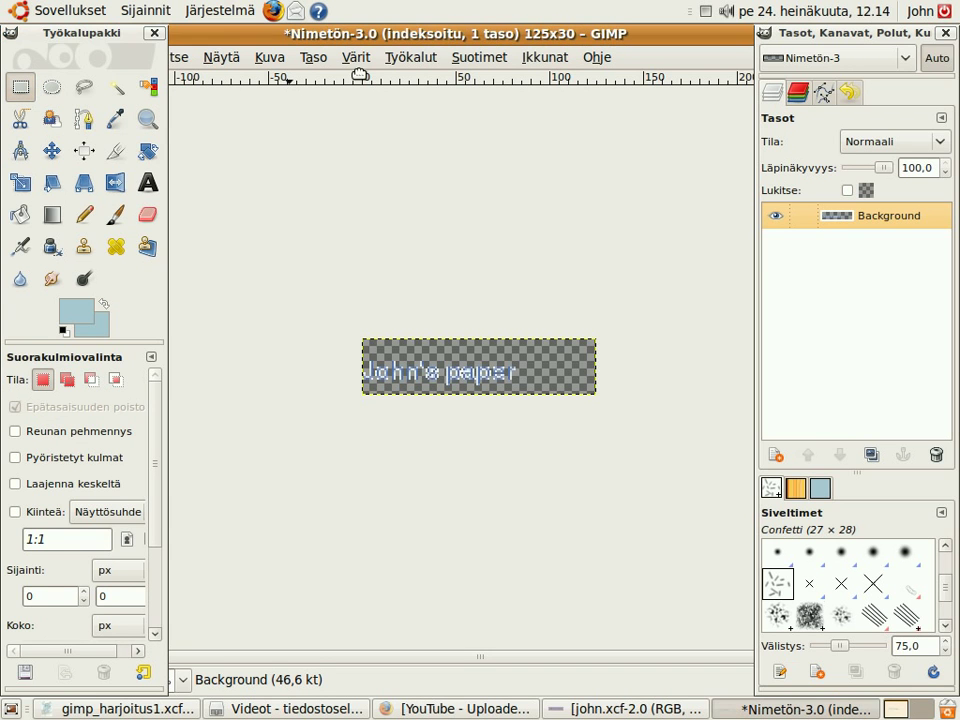
Close the John's paper label image with Sulje, choosing Älä tallenna to discard it
right_click(467, 36)
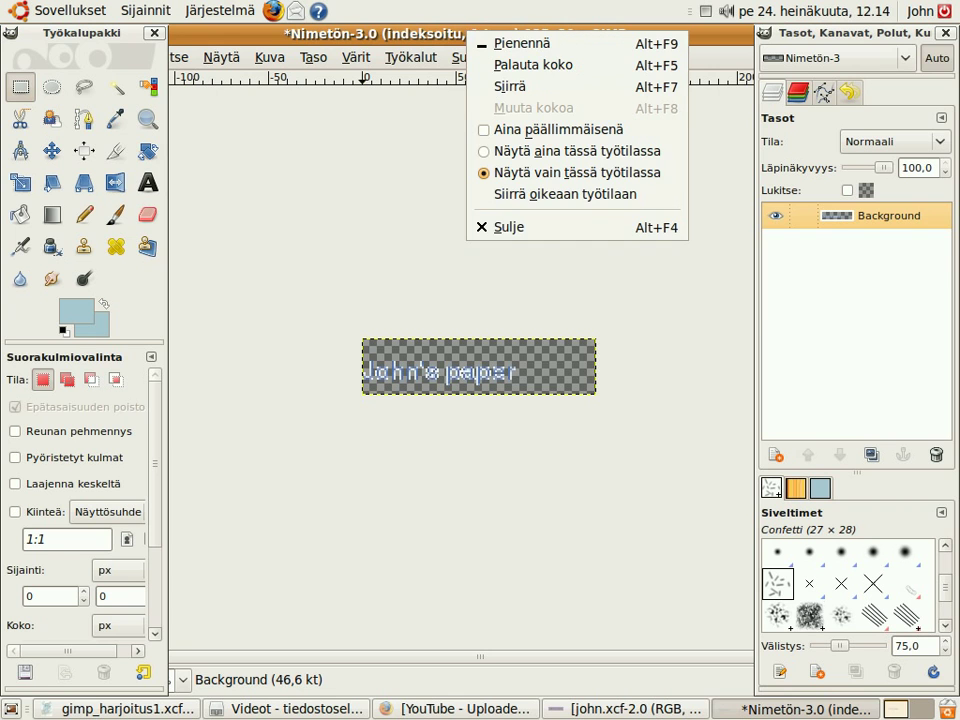
left_click(500, 226)
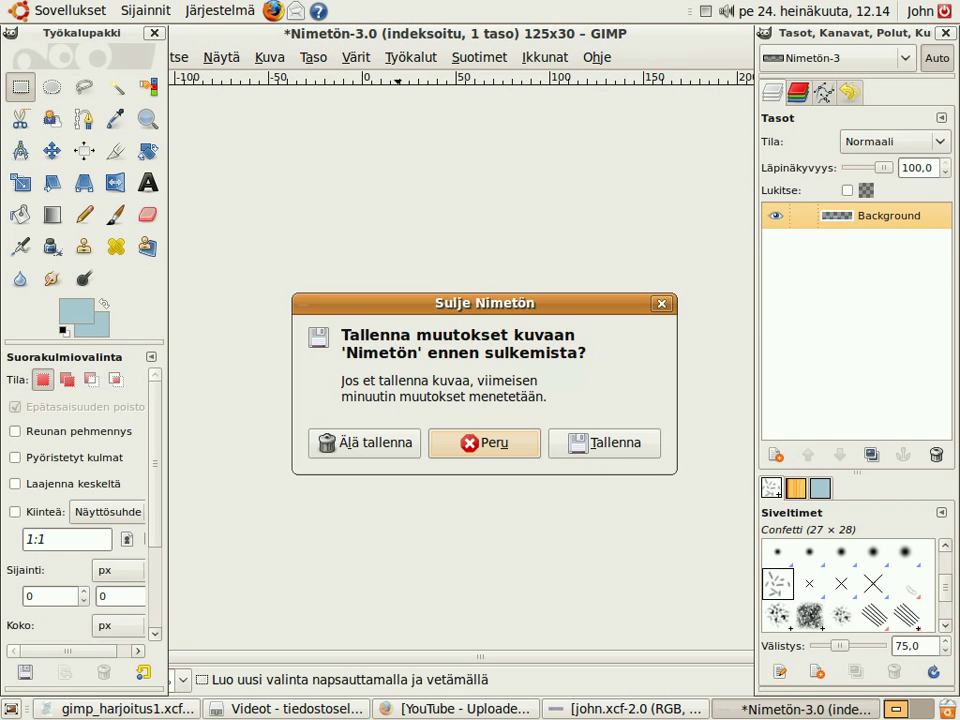
left_click(392, 444)
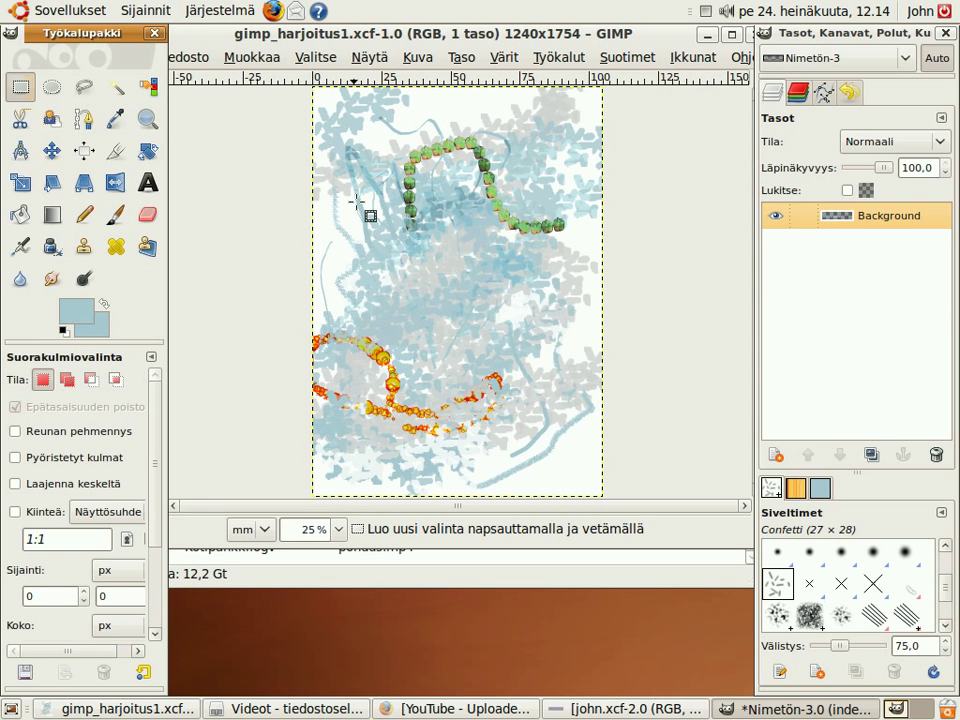
Open the Tiedosto menu of the gimp_harjoitus1 drawing
left_click(199, 58)
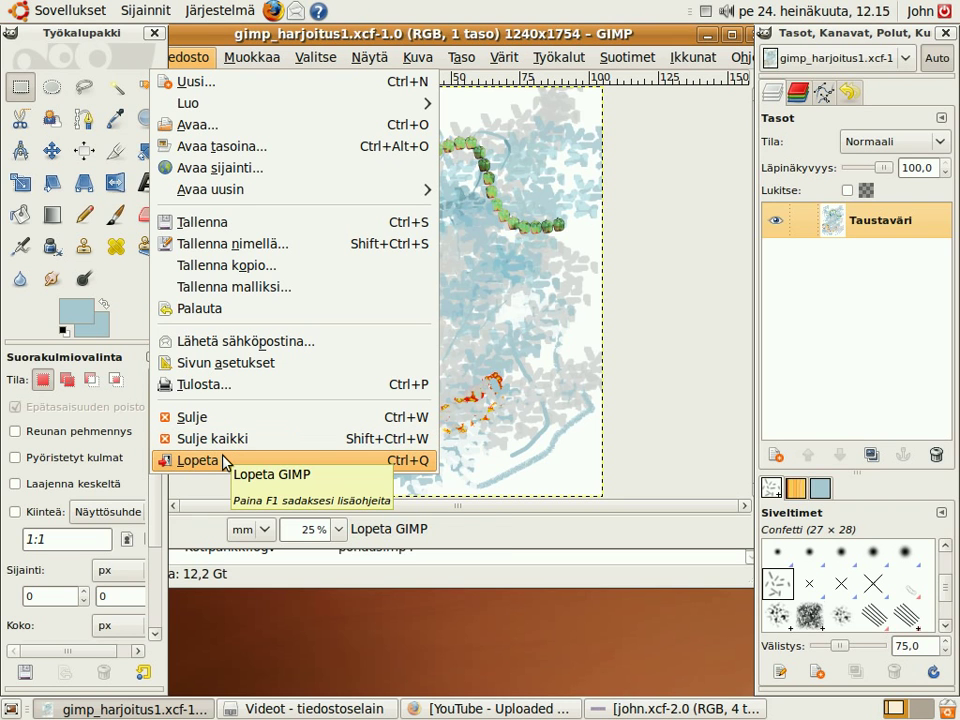
In Sivun asetukset, try each Suunta orientation and settle back on Pysty (portrait)
left_click(250, 362)
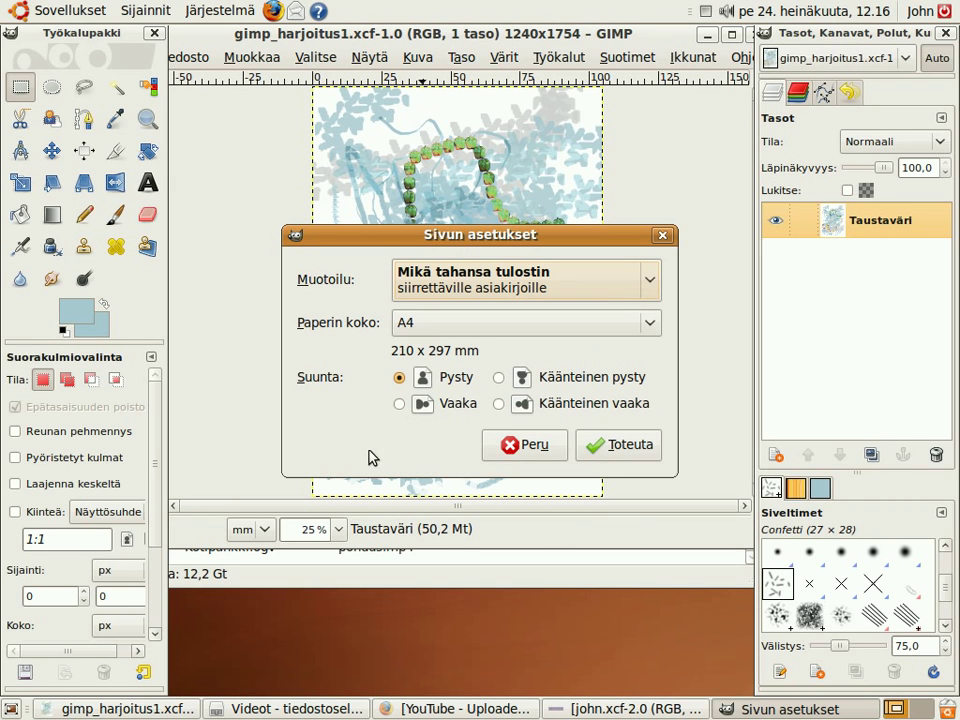
left_click(400, 404)
left_click(400, 377)
left_click(499, 377)
left_click(499, 404)
left_click(400, 378)
Keep A4 as the paper size, cancel page setup, and dismiss the Tiedosto menu
left_click(490, 328)
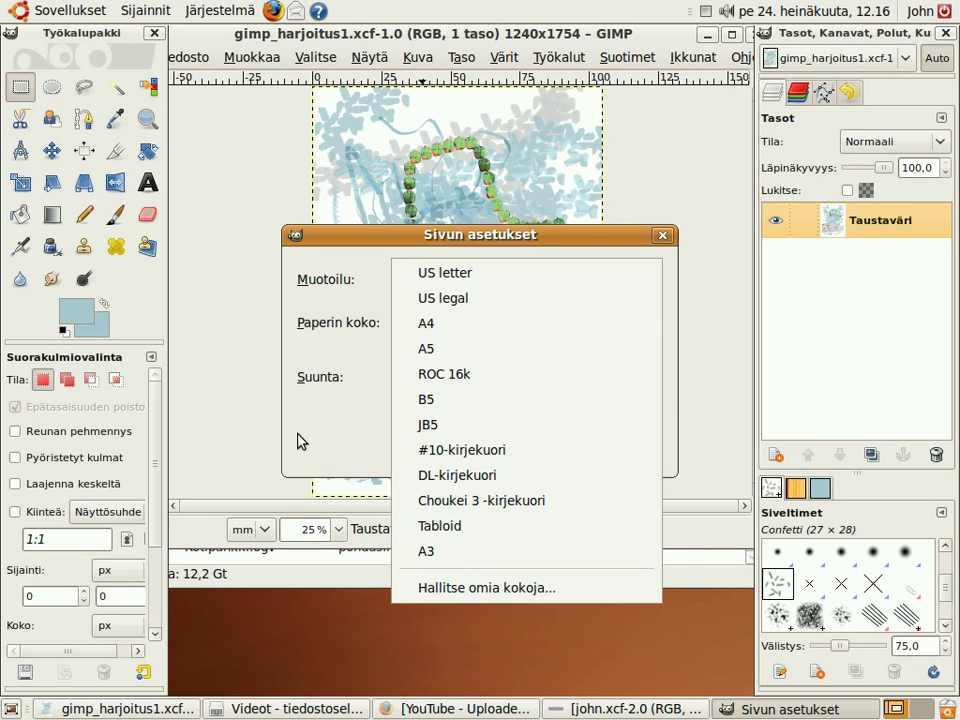
left_click(305, 440)
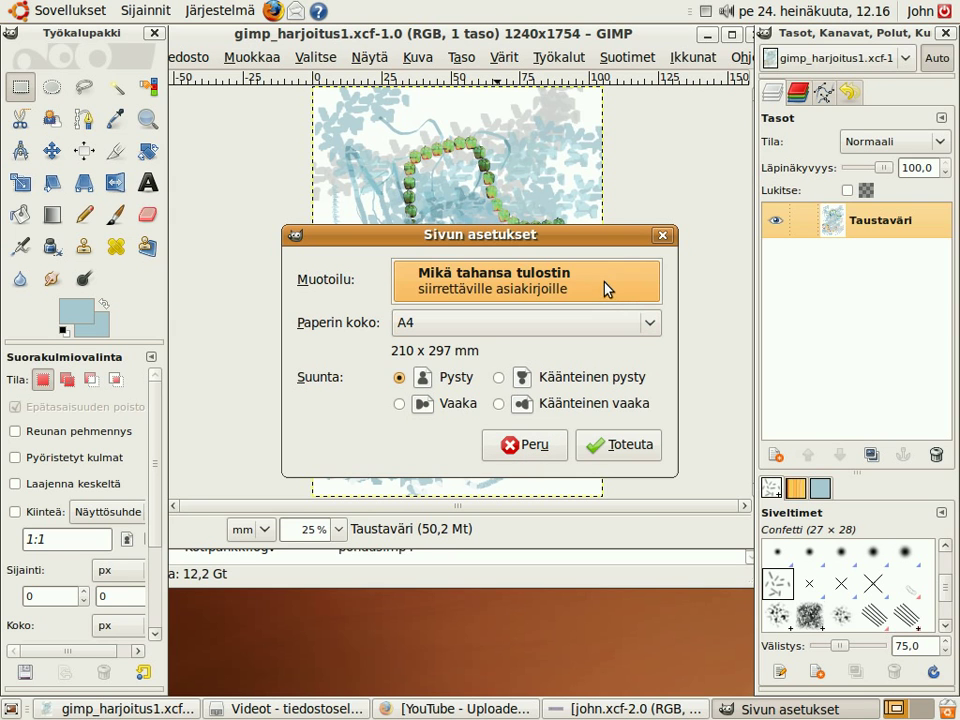
left_click(535, 444)
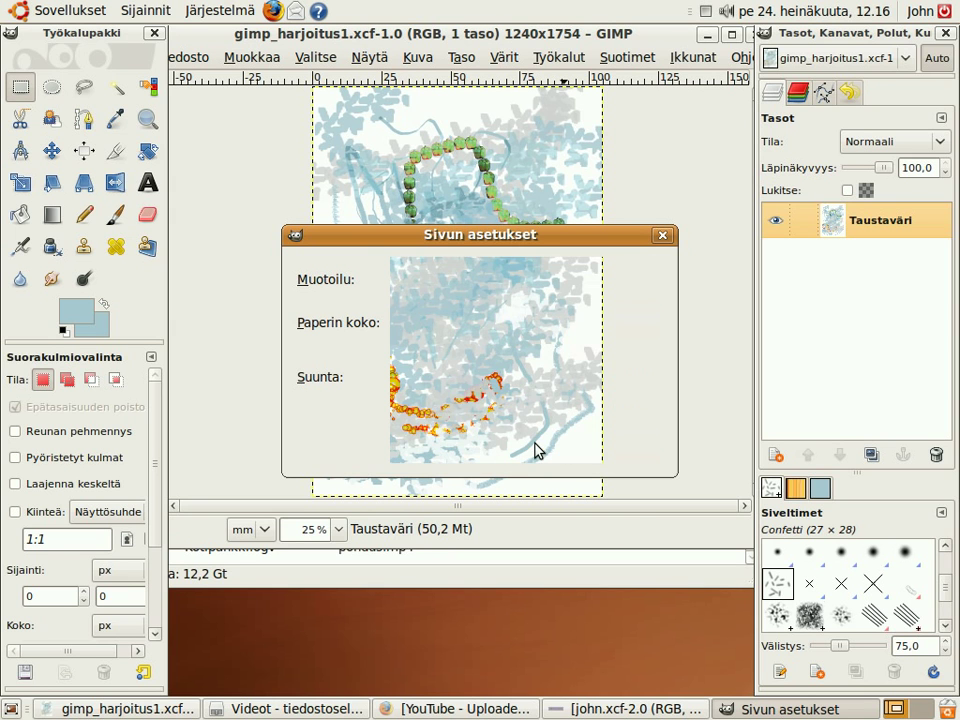
left_click(202, 58)
left_click(201, 62)
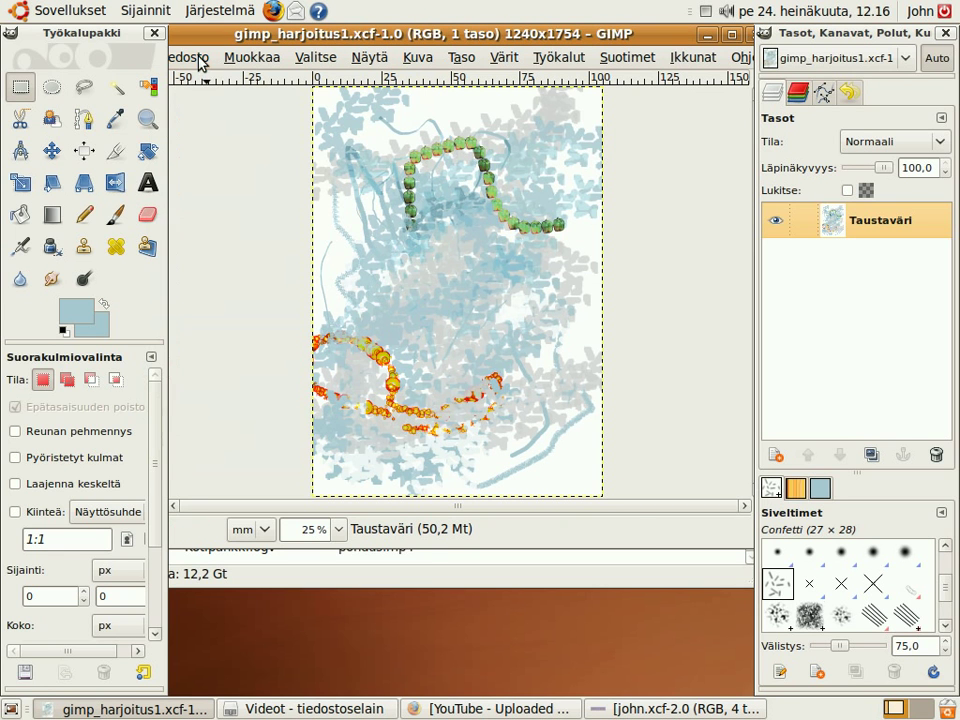